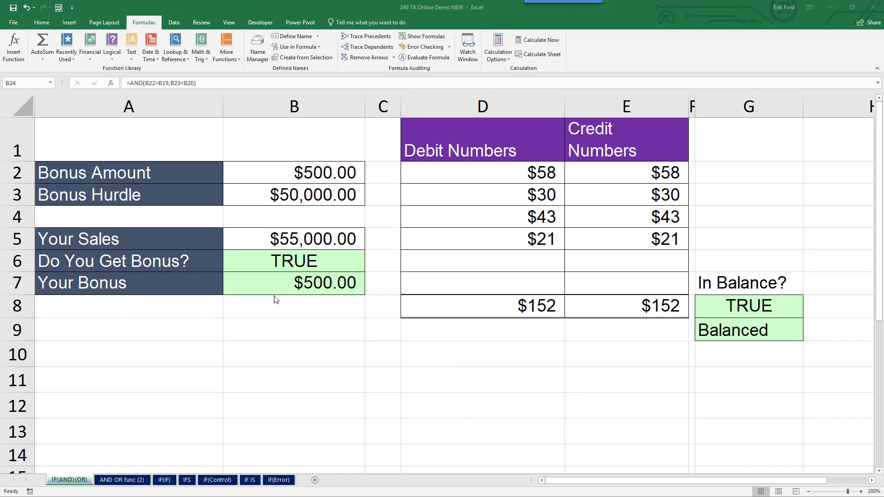
# Examine the IF formula behind Your Bonus in B7 and the In Balance? formulas in G8 and G9
pyautogui.doubleClick(327, 286)
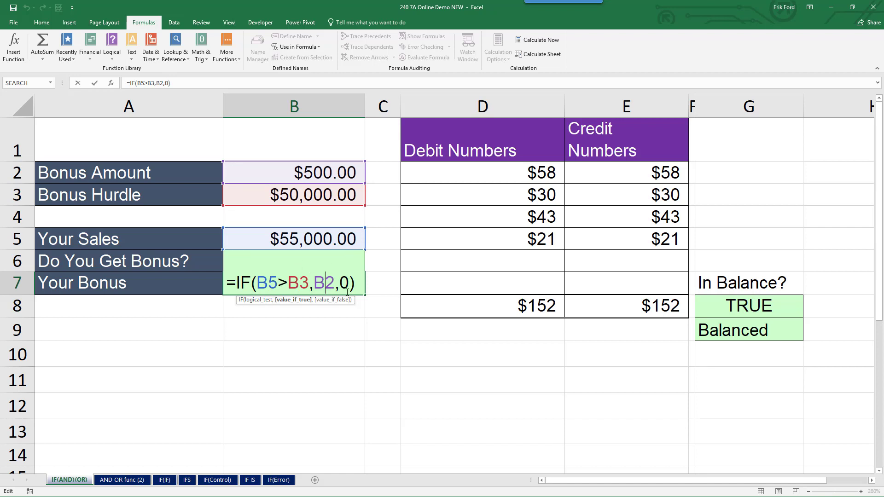
pyautogui.hotkey('ctrl', 'Return')
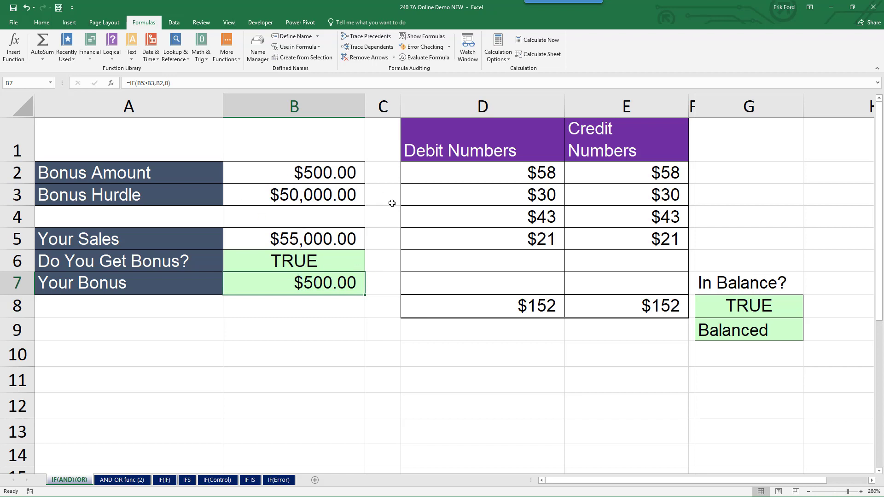
pyautogui.doubleClick(758, 309)
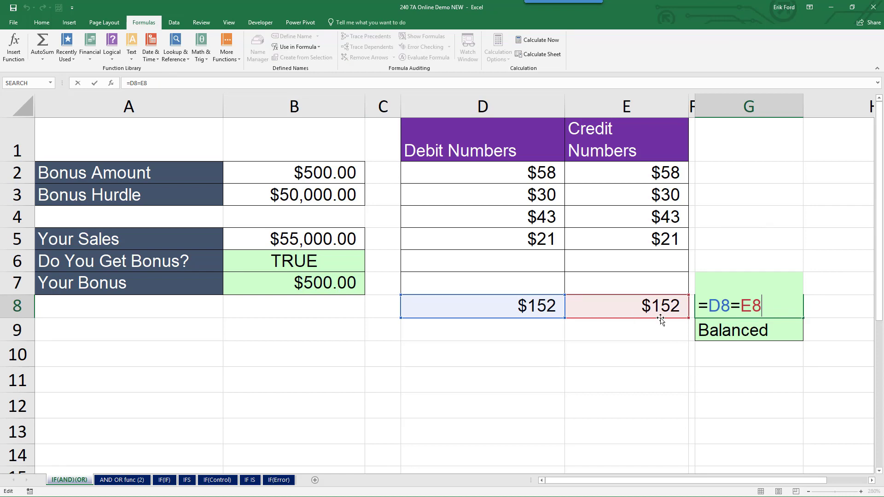
pyautogui.press('Escape')
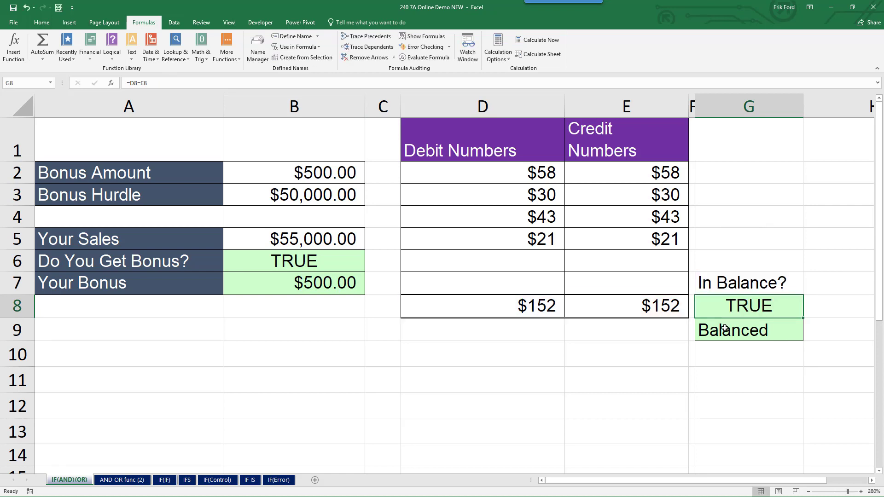
pyautogui.doubleClick(728, 331)
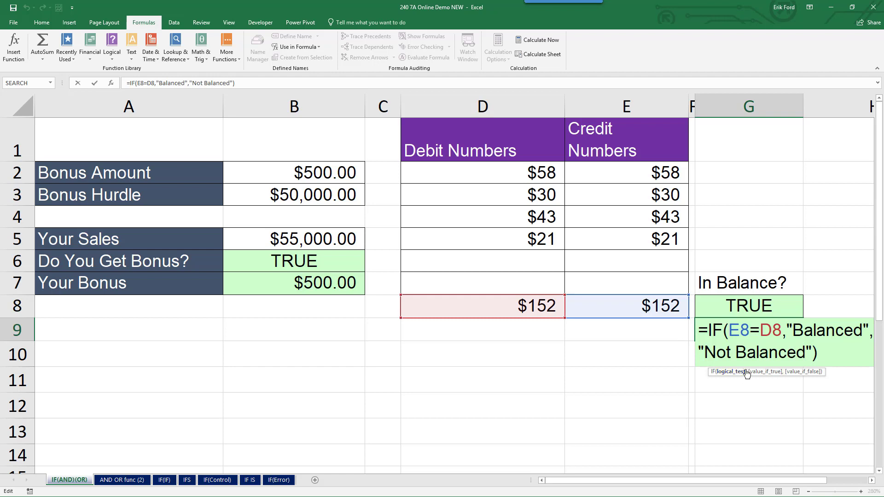
pyautogui.press('Escape')
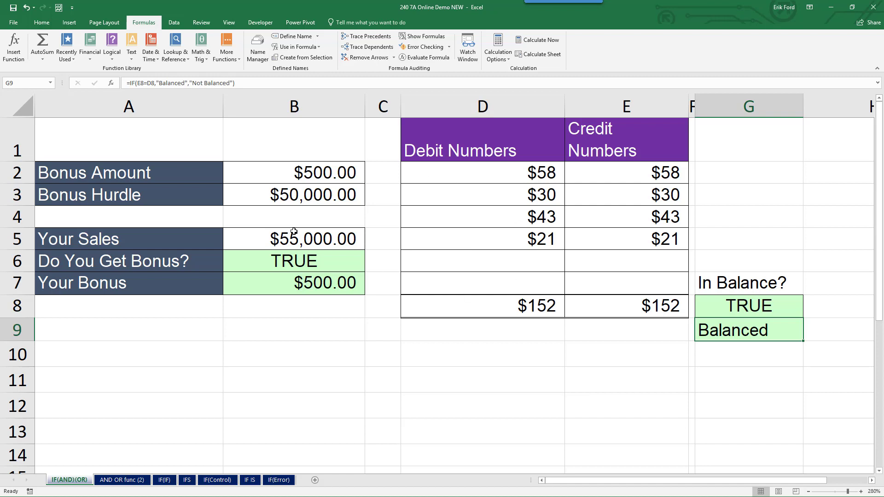
pyautogui.doubleClick(304, 278)
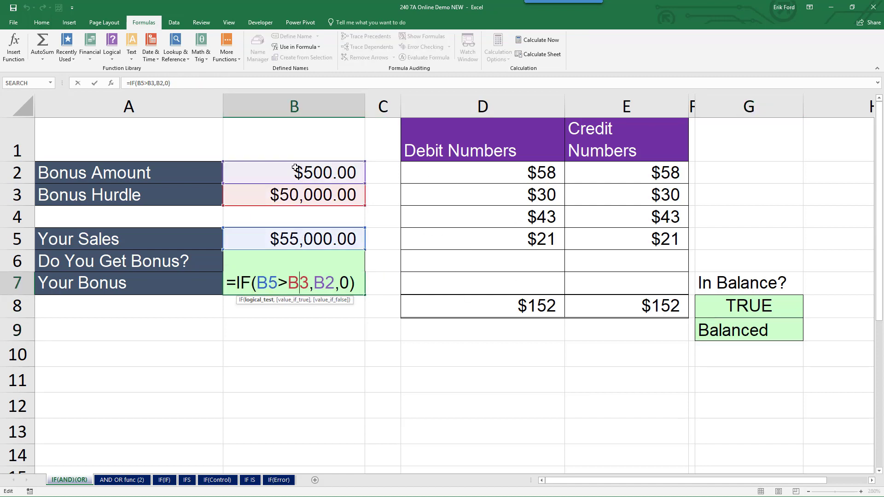
pyautogui.doubleClick(703, 296)
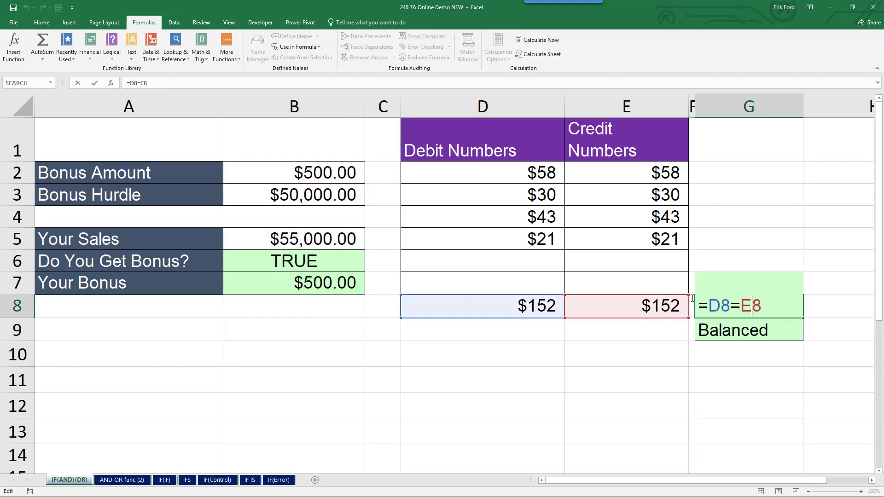
pyautogui.press('Escape')
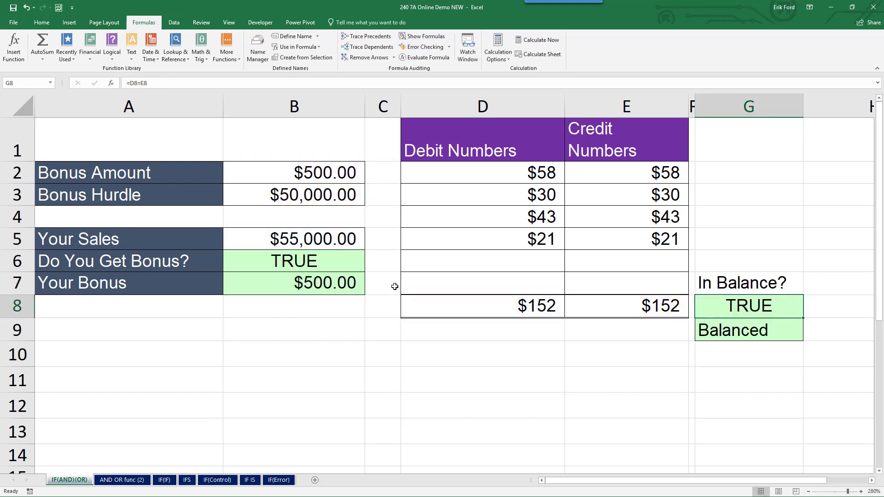
# Clear the Do You Get Bonus? result in cell B24 of the AND table
pyautogui.scroll(-2, 395, 305)
pyautogui.scroll(-2, 396, 305)
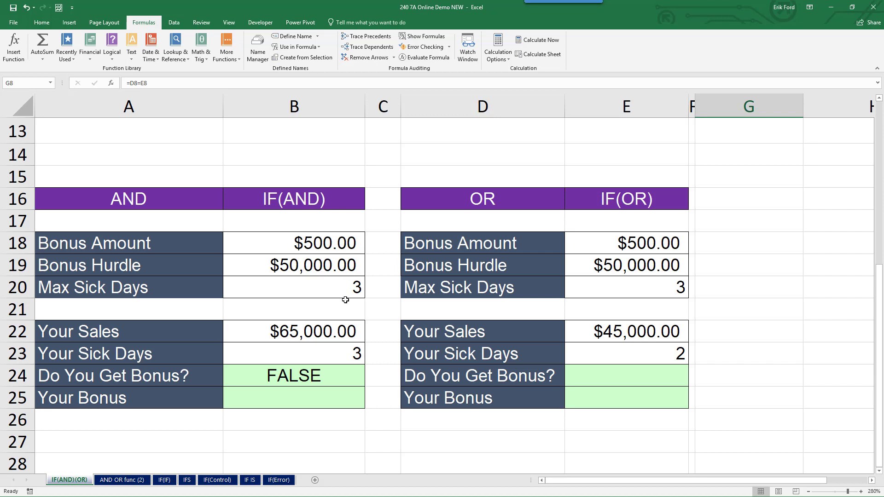
pyautogui.click(285, 377)
pyautogui.press('Delete')
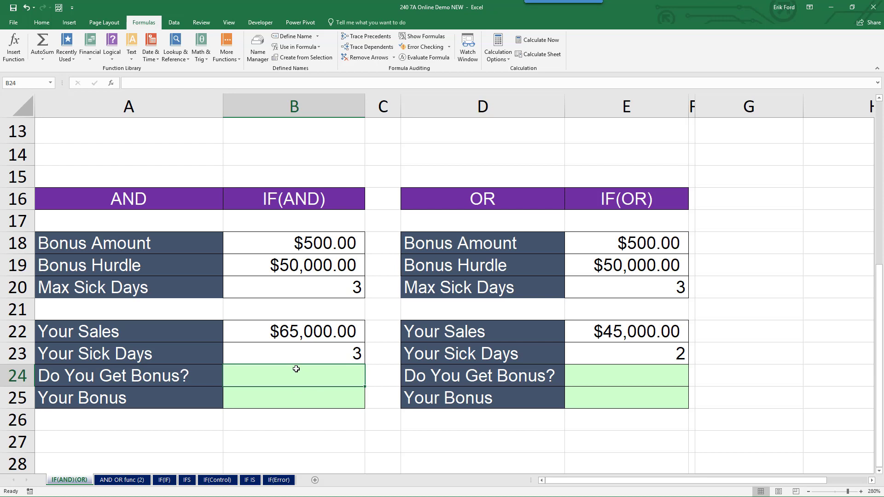
# Enter =AND(B22>B19,B23<B20) in B24 to test sales against the bonus hurdle and sick days against the maximum
pyautogui.write('=and')
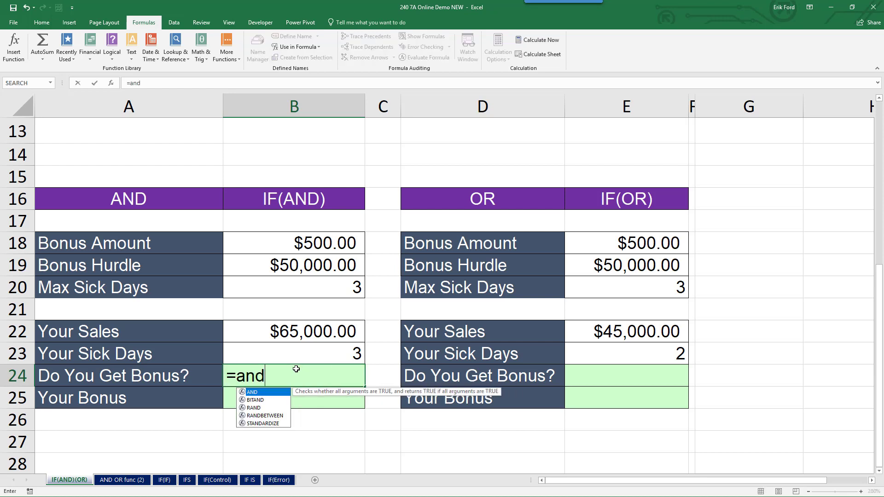
pyautogui.press('Tab')
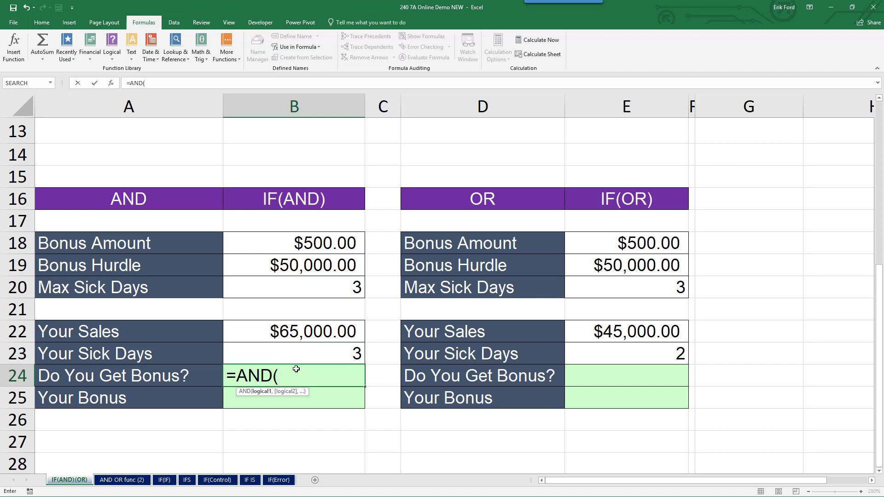
pyautogui.click(312, 335)
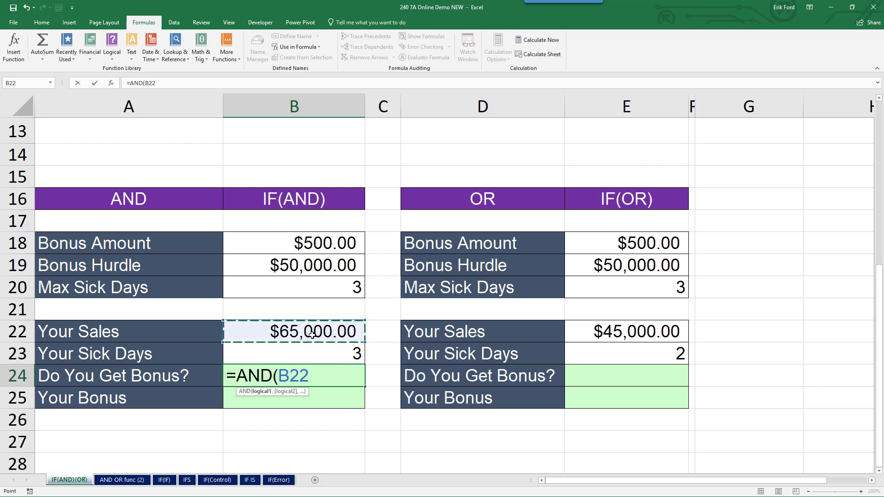
pyautogui.write('>')
pyautogui.click(296, 265)
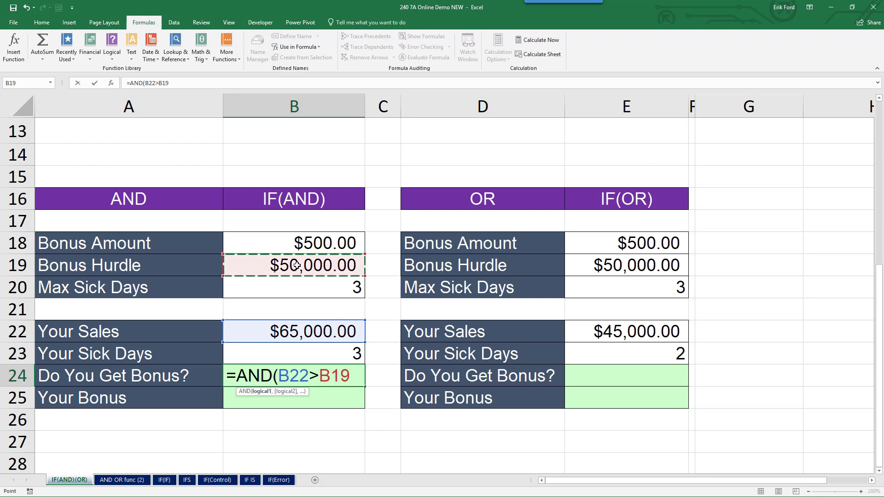
pyautogui.write(',')
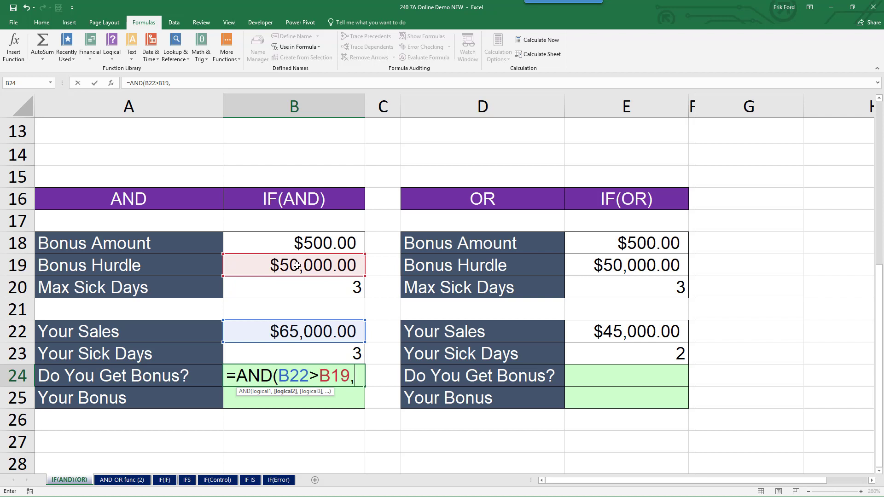
pyautogui.click(327, 358)
pyautogui.write('<')
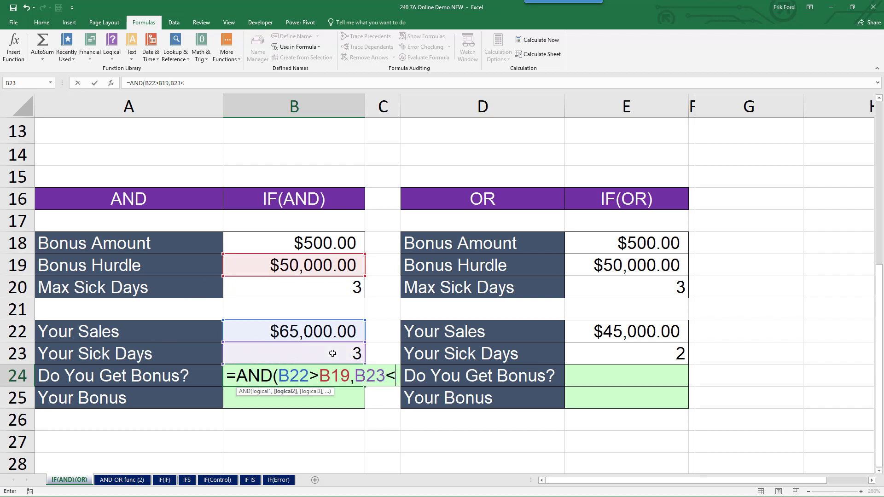
pyautogui.click(341, 293)
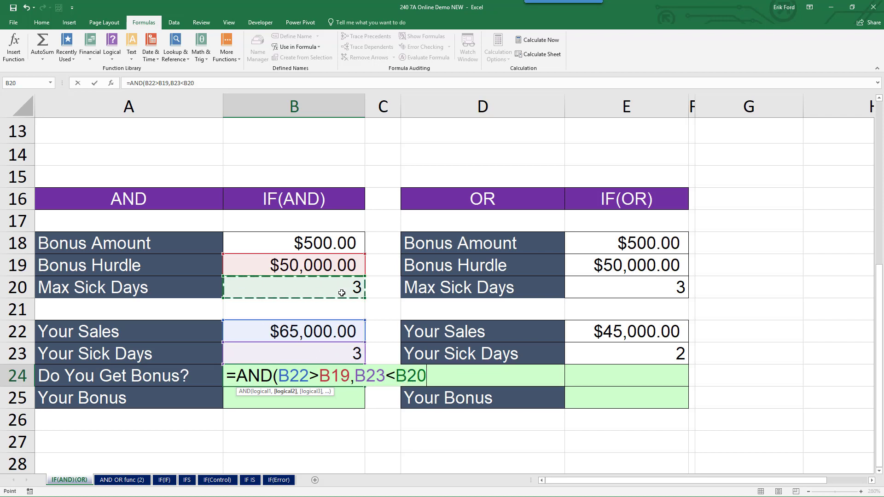
pyautogui.write(')')
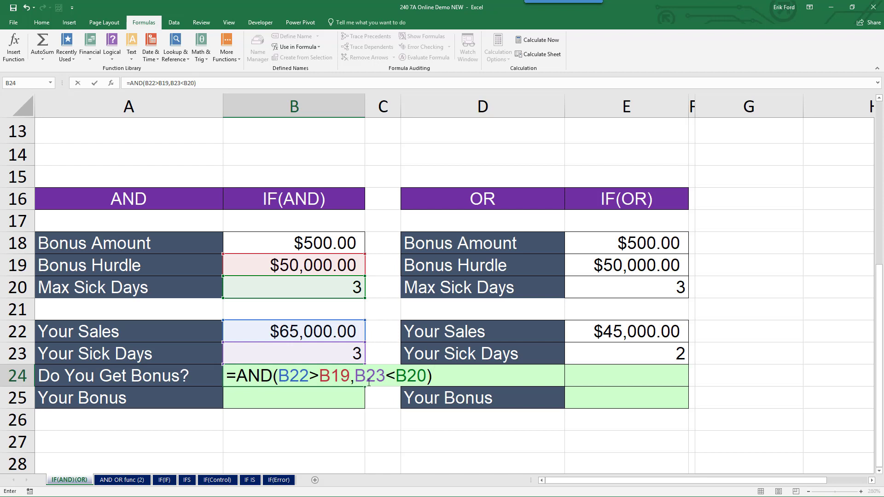
pyautogui.hotkey('ctrl', 'Return')
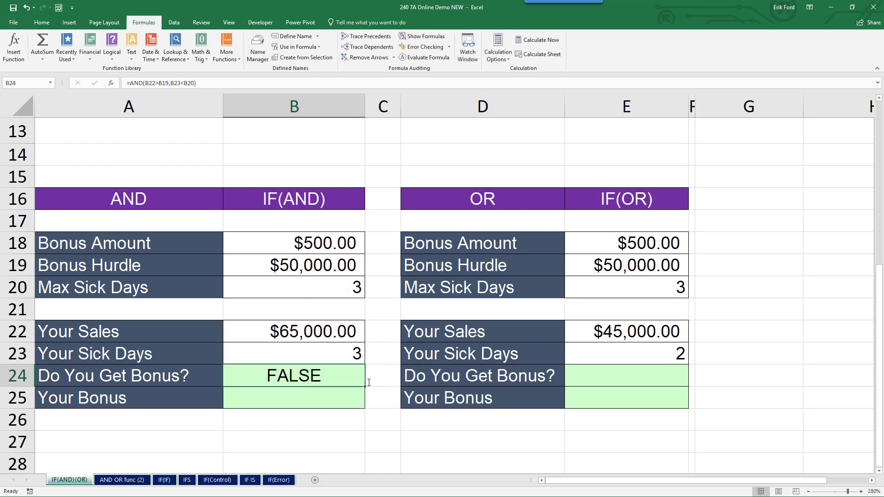
# Evaluate the AND formula in B24 step by step through to its final result, then close the evaluation
pyautogui.click(419, 57)
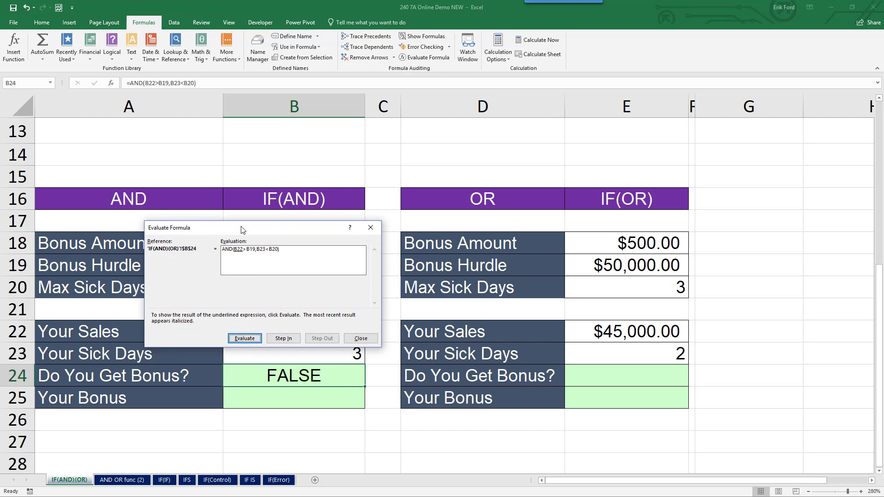
pyautogui.moveTo(244, 228); pyautogui.dragTo(489, 234)
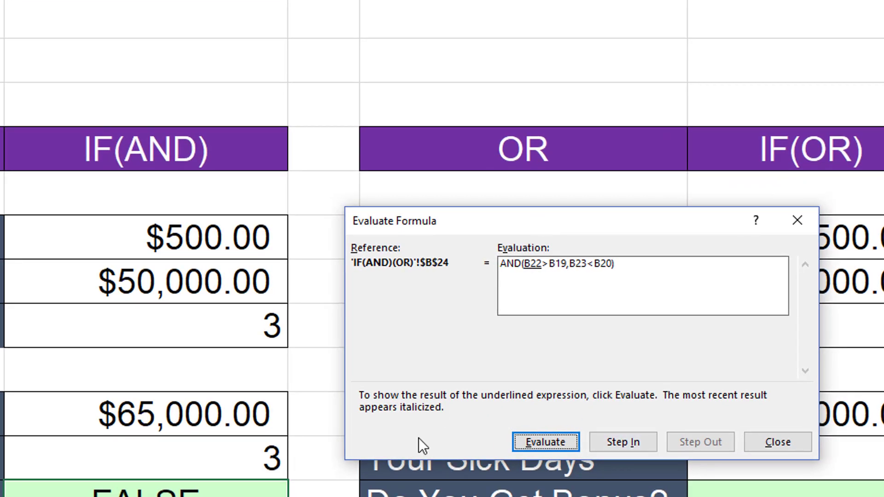
pyautogui.click(545, 441)
pyautogui.click(545, 441)
pyautogui.click(545, 441)
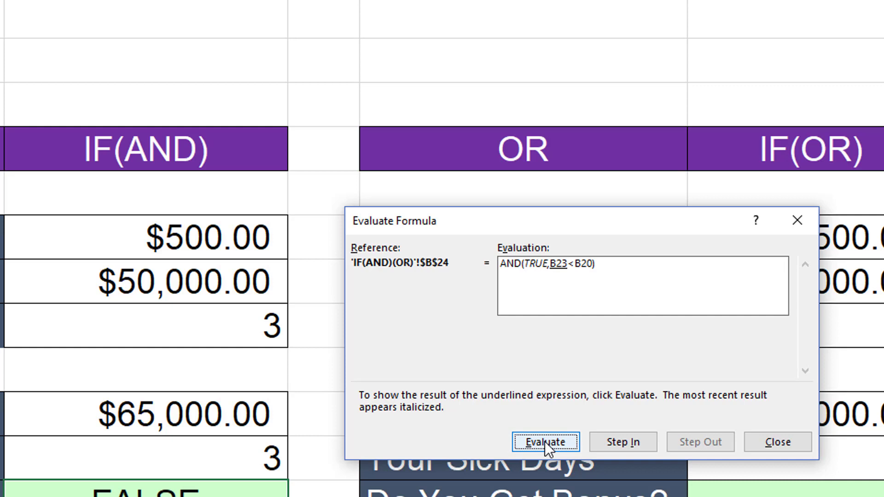
pyautogui.click(545, 441)
pyautogui.click(545, 441)
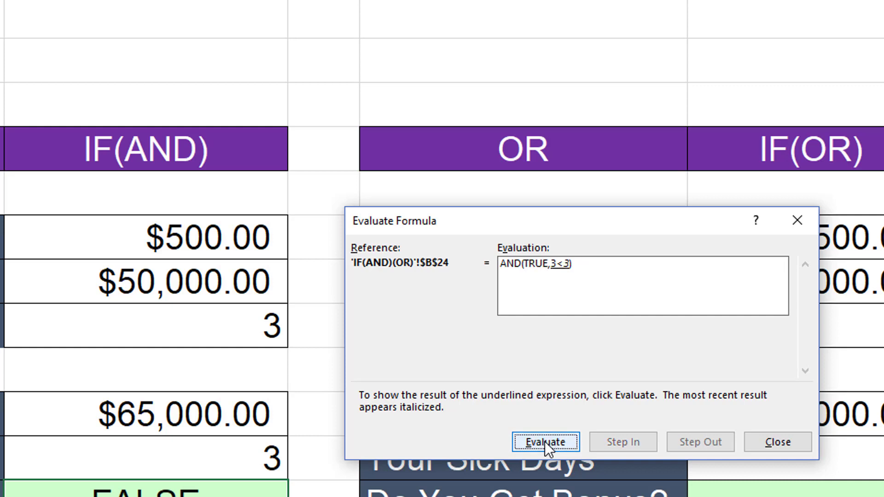
pyautogui.click(545, 440)
pyautogui.click(545, 441)
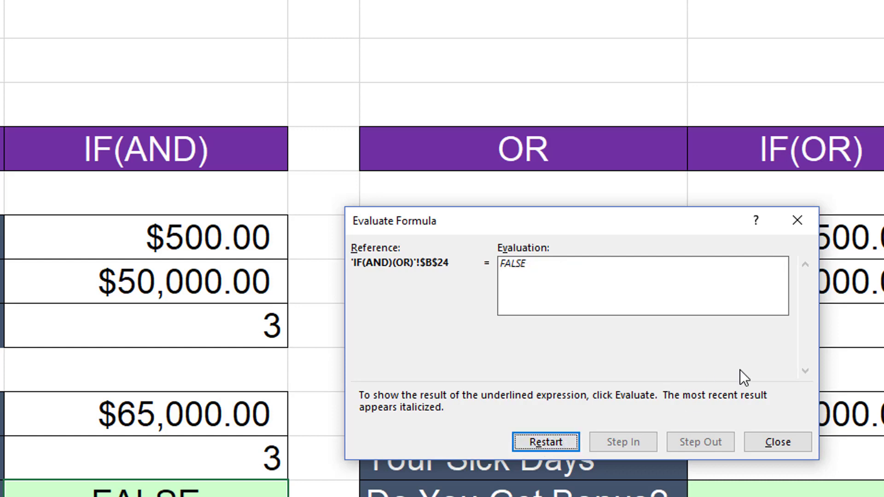
pyautogui.click(792, 443)
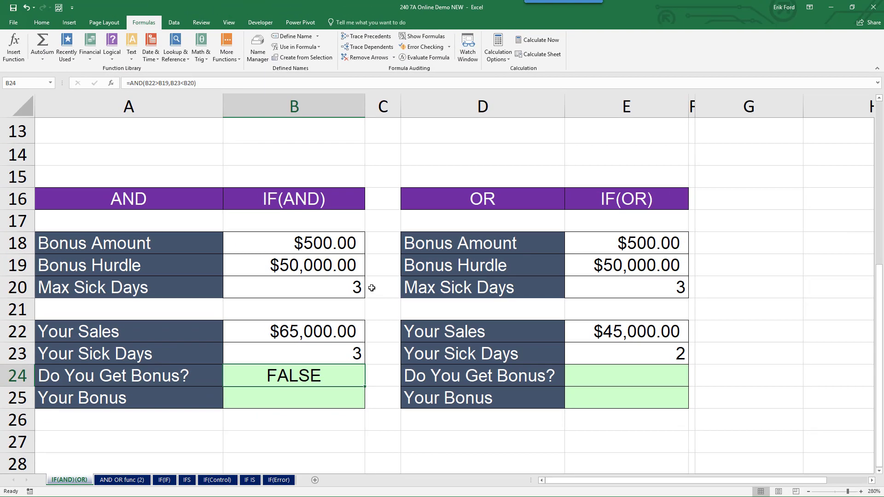
# Set Your Sick Days in B23 to 2 and review the AND formula in B24
pyautogui.click(292, 302)
pyautogui.click(337, 357)
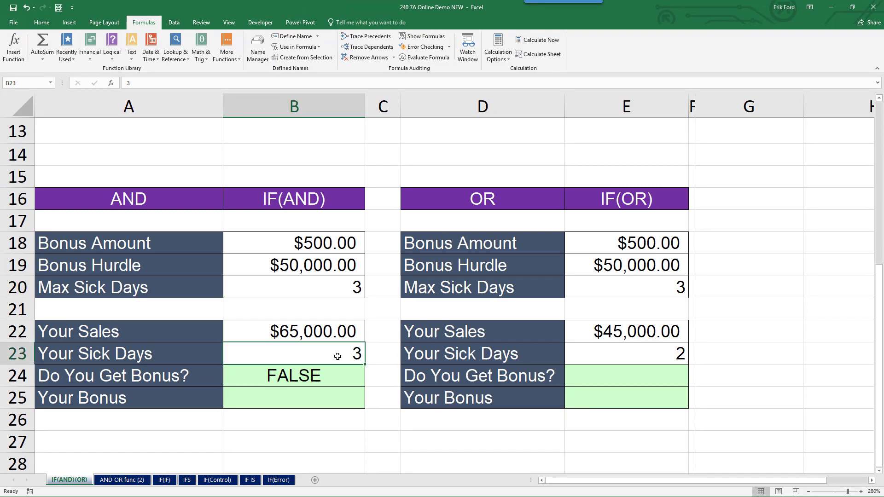
pyautogui.write('2')
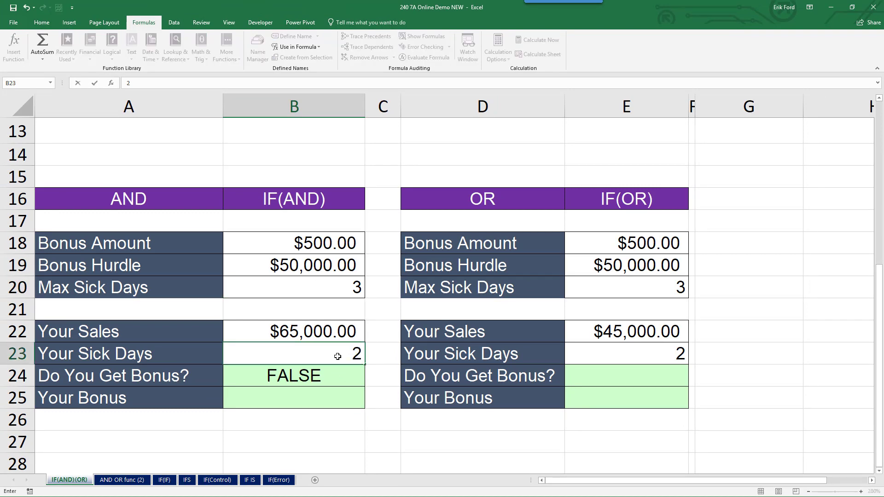
pyautogui.press('Return')
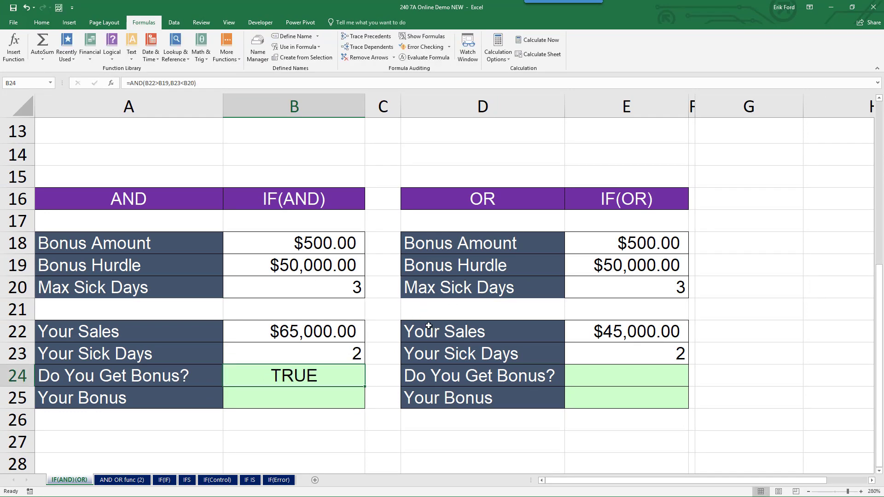
pyautogui.doubleClick(295, 375)
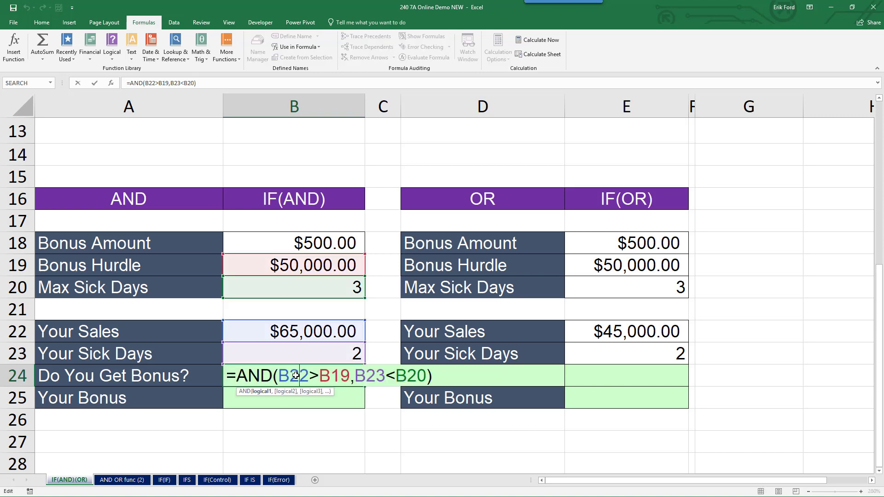
pyautogui.press('Escape')
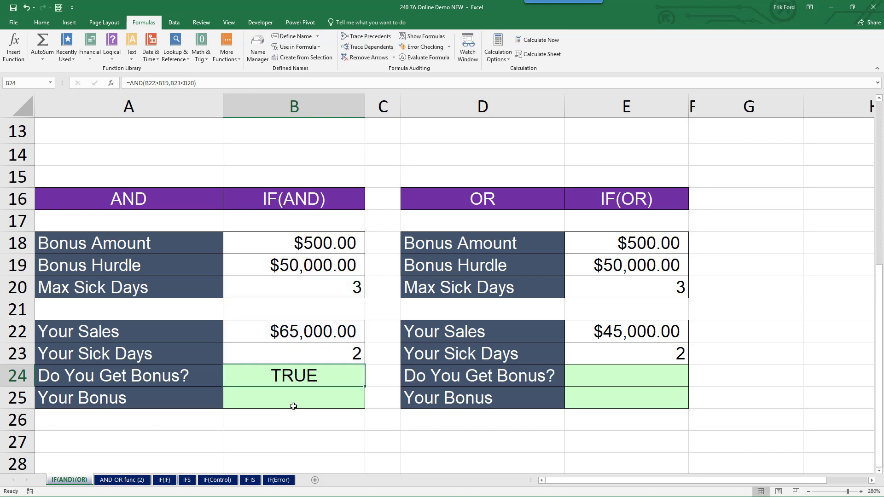
pyautogui.click(289, 397)
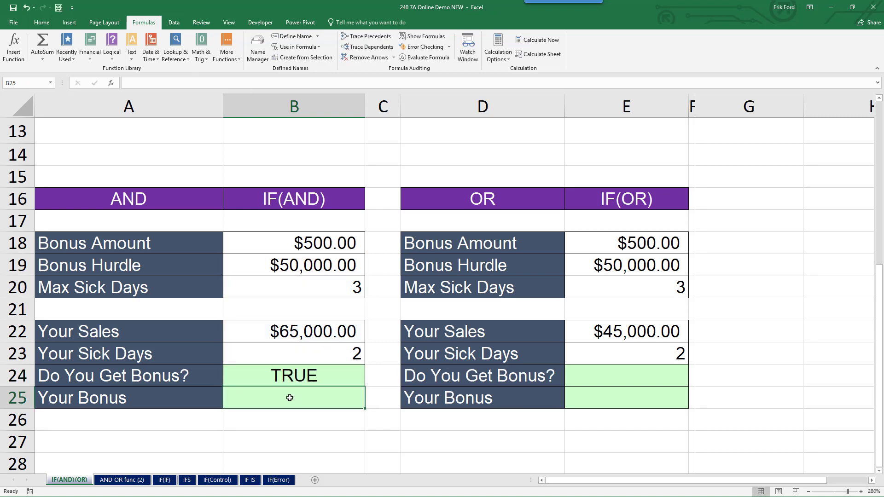
pyautogui.write('=')
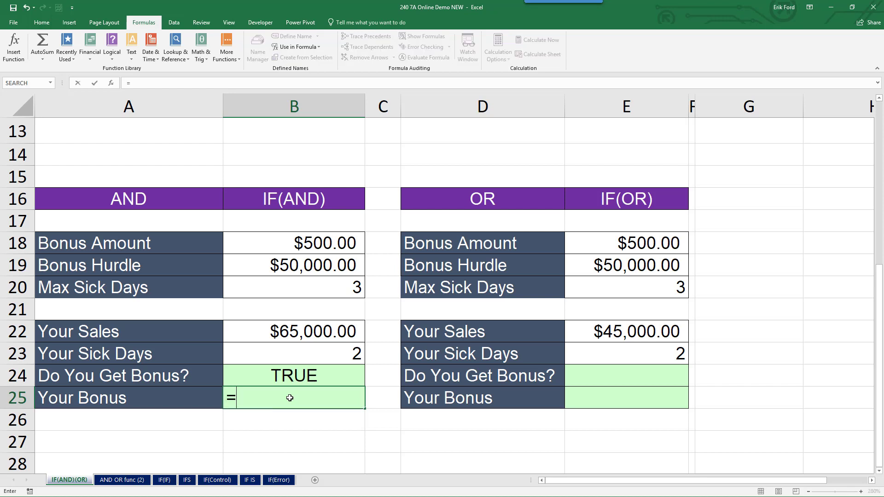
pyautogui.write('if(')
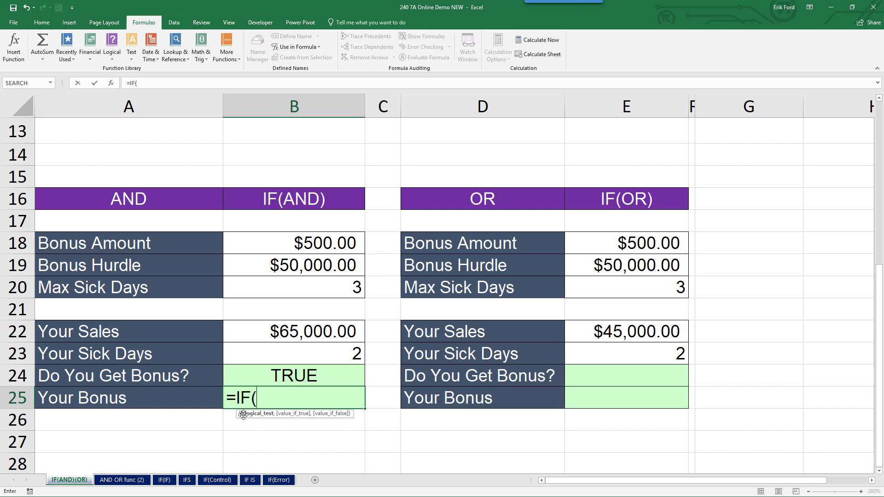
pyautogui.press('Escape')
# Copy the expression AND(B22>B19,B23<B20) from the formula in B24, leaving out the equals sign
pyautogui.click(304, 368)
pyautogui.doubleClick(304, 368)
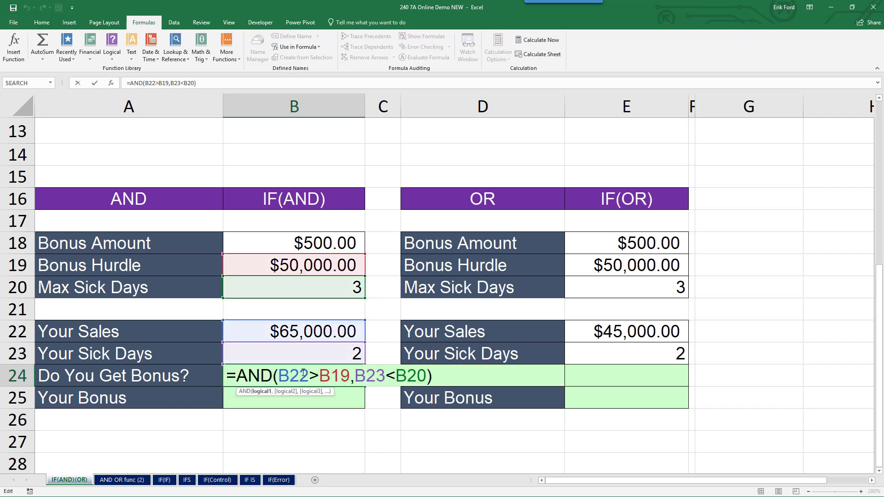
pyautogui.moveTo(436, 375); pyautogui.dragTo(236, 376)
pyautogui.hotkey('ctrl', 'c')
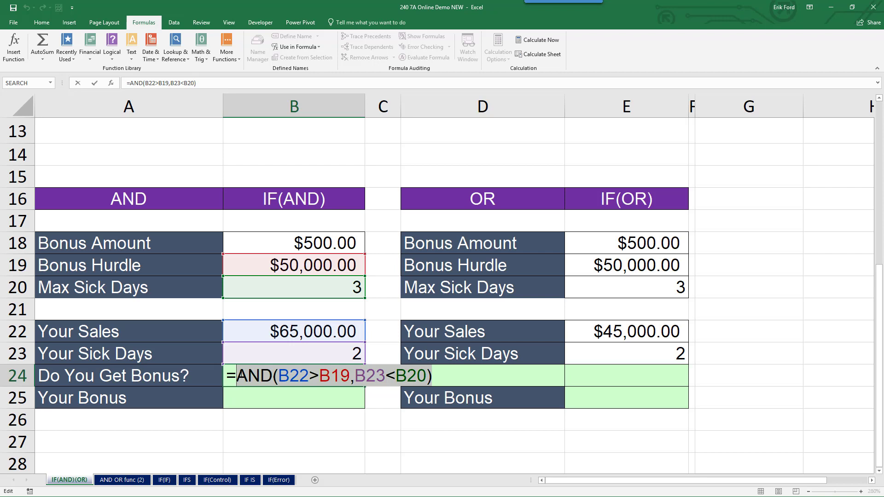
pyautogui.press('Return')
# Enter =IF(AND(B22>B19,B23<B20),B18,0) in B25, reusing the copied AND expression as the logical test
pyautogui.click(291, 398)
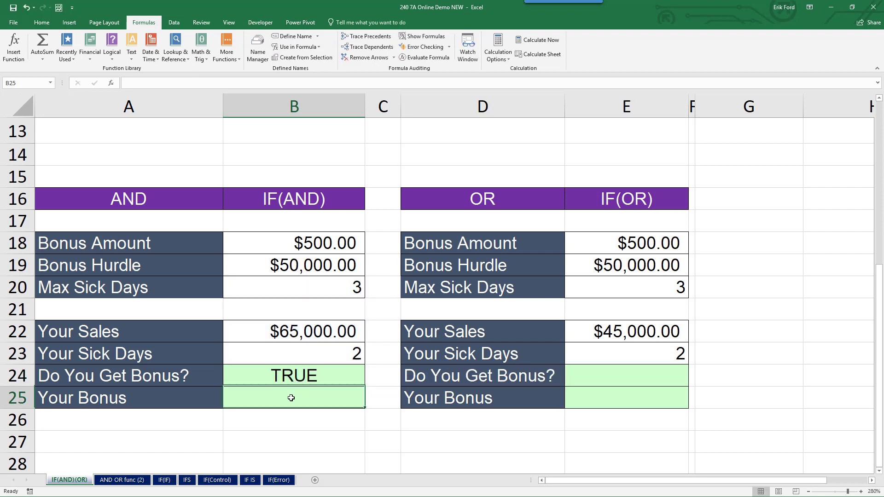
pyautogui.write('=if')
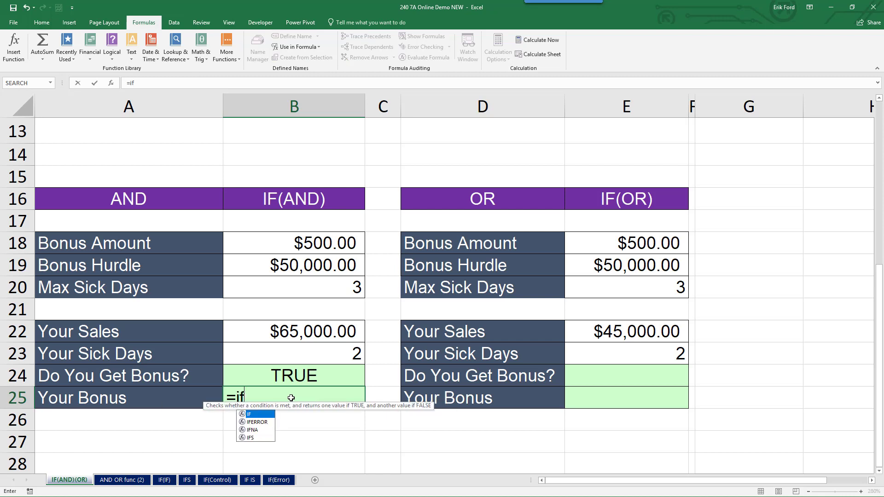
pyautogui.press('Tab')
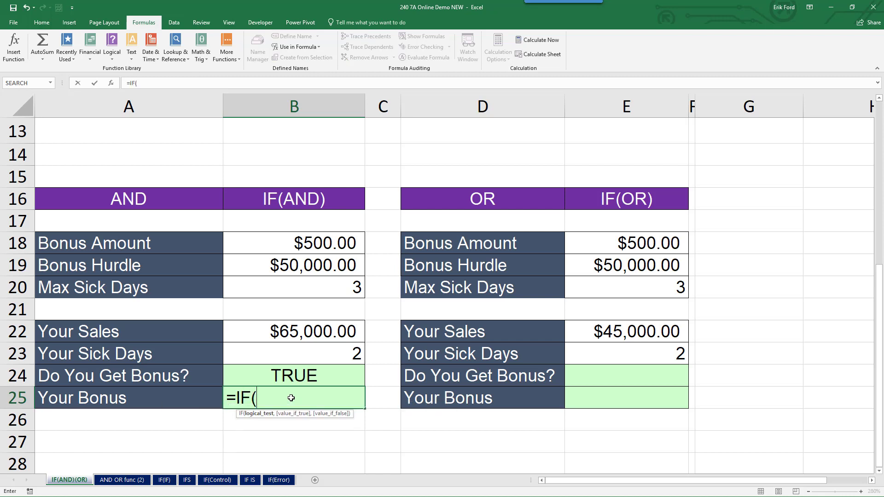
pyautogui.hotkey('ctrl', 'v')
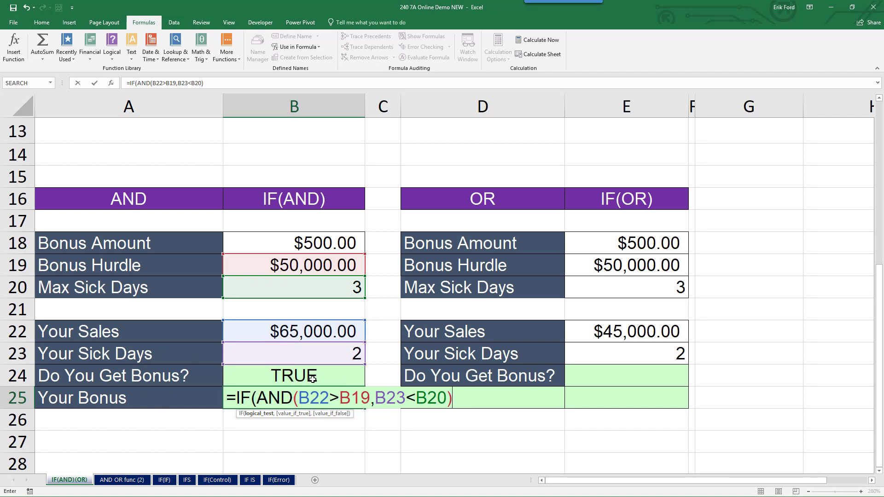
pyautogui.write(',')
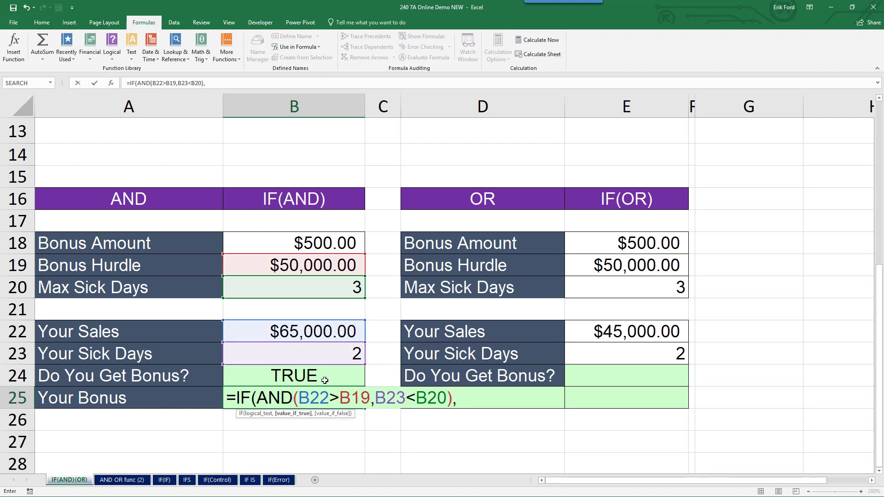
pyautogui.click(344, 243)
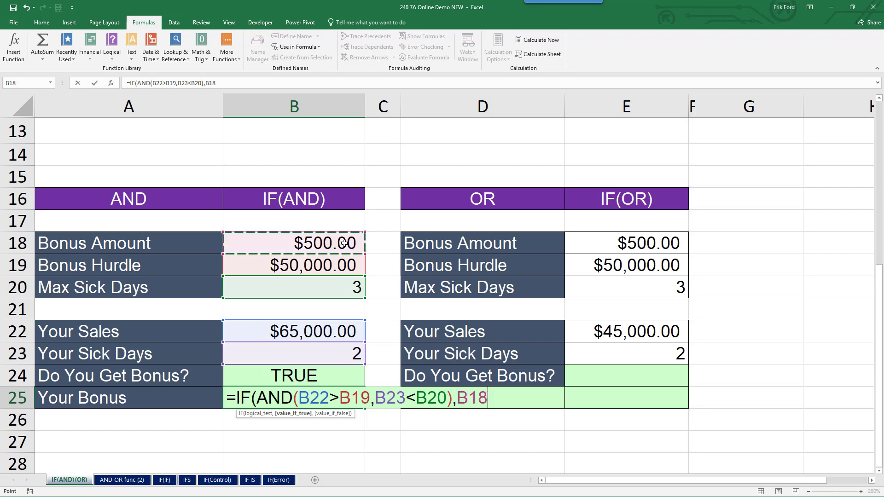
pyautogui.write(',')
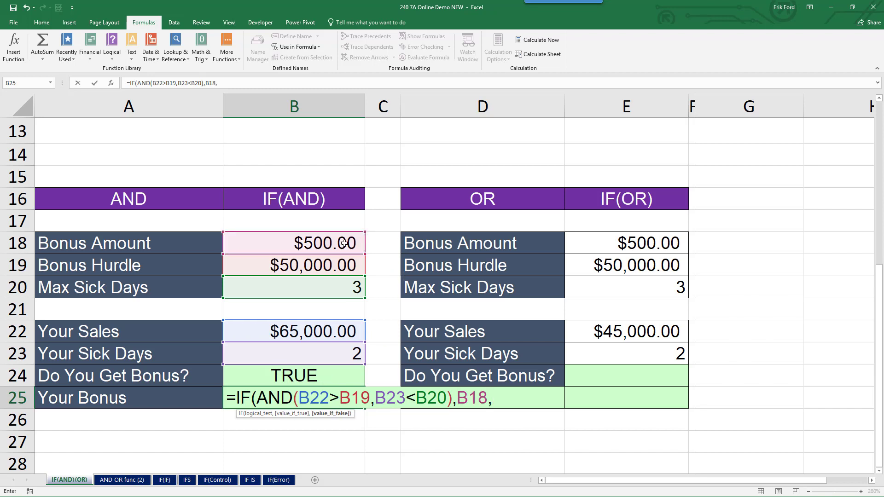
pyautogui.write('0)')
pyautogui.hotkey('ctrl', 'Return')
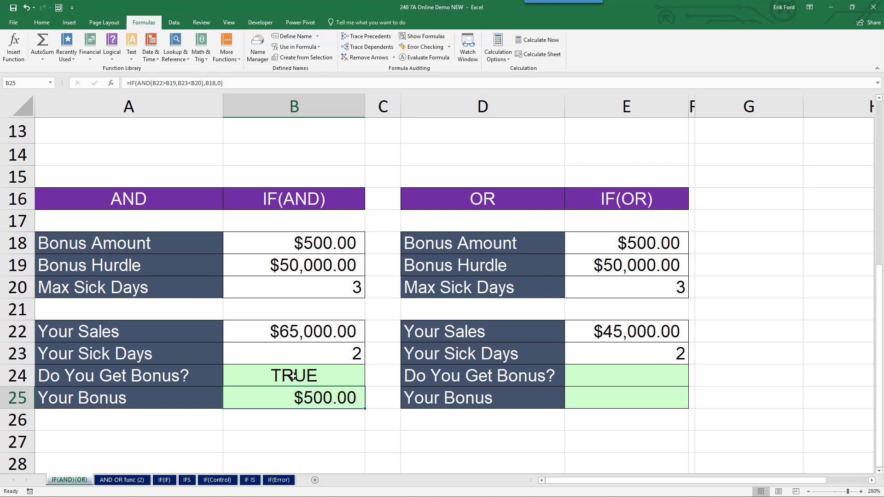
# Test the AND bonus formulas by setting Your Sick Days in B23 to 4, and restore it to 2
pyautogui.click(349, 354)
pyautogui.write('4')
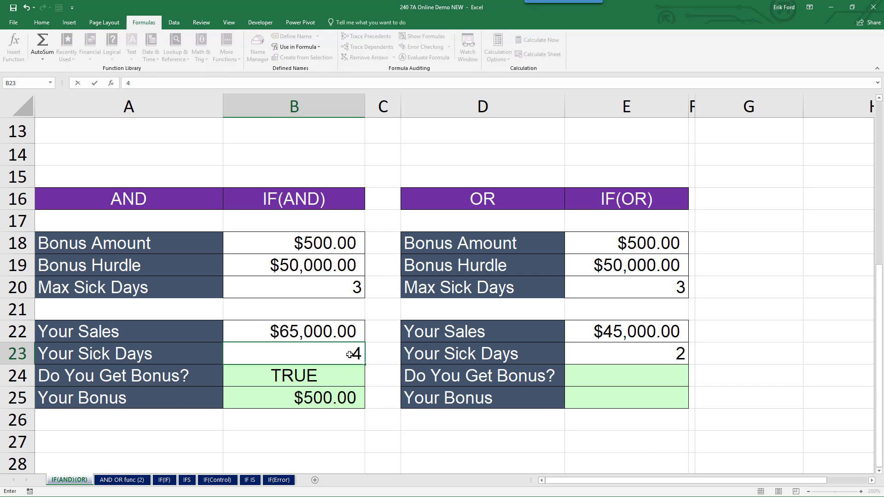
pyautogui.press('Return')
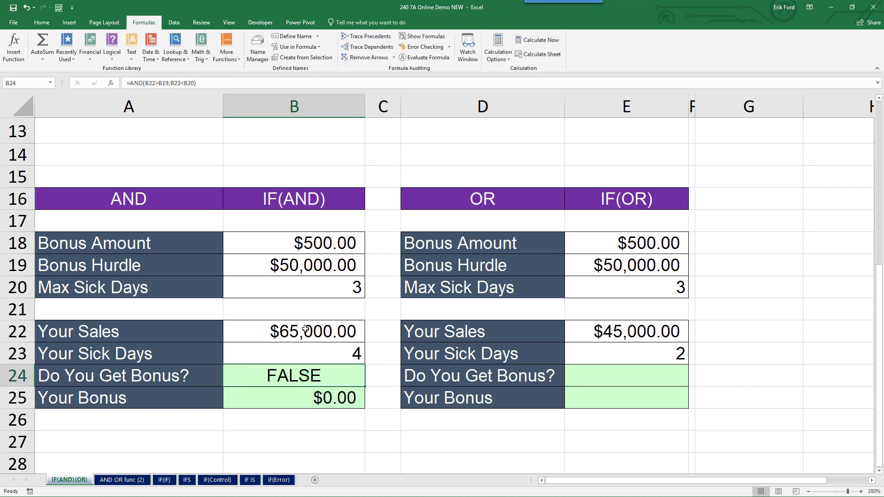
pyautogui.click(339, 353)
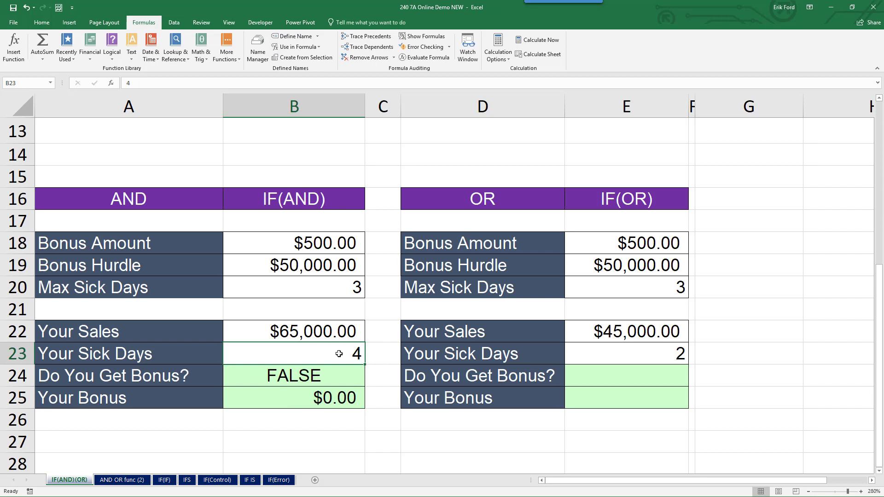
pyautogui.write('2')
pyautogui.press('Return')
# Set Your Sales in B22 to 45000 to test the bonus formulas with sales below the hurdle
pyautogui.click(285, 338)
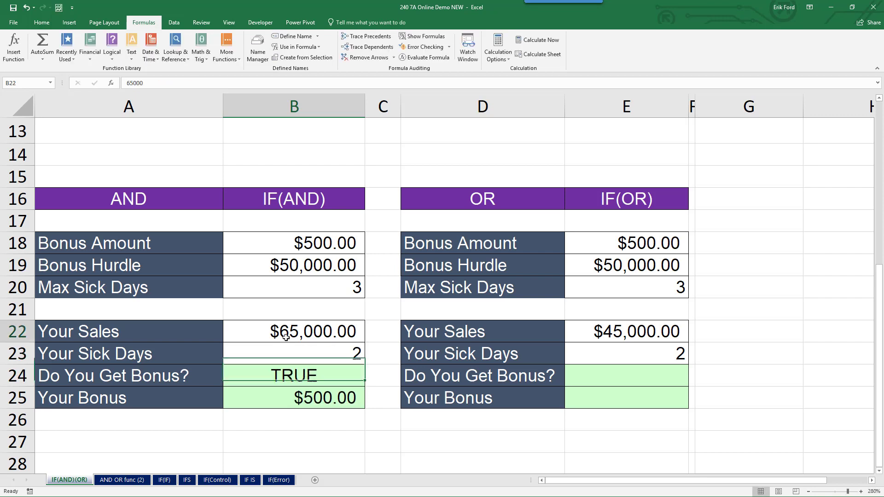
pyautogui.doubleClick(304, 335)
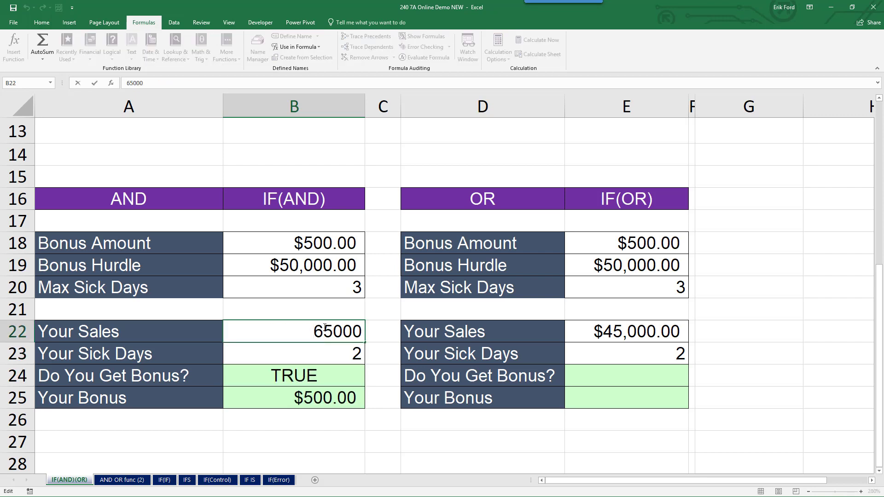
pyautogui.click(325, 327)
pyautogui.press('BackSpace')
pyautogui.write('4')
pyautogui.press('Return')
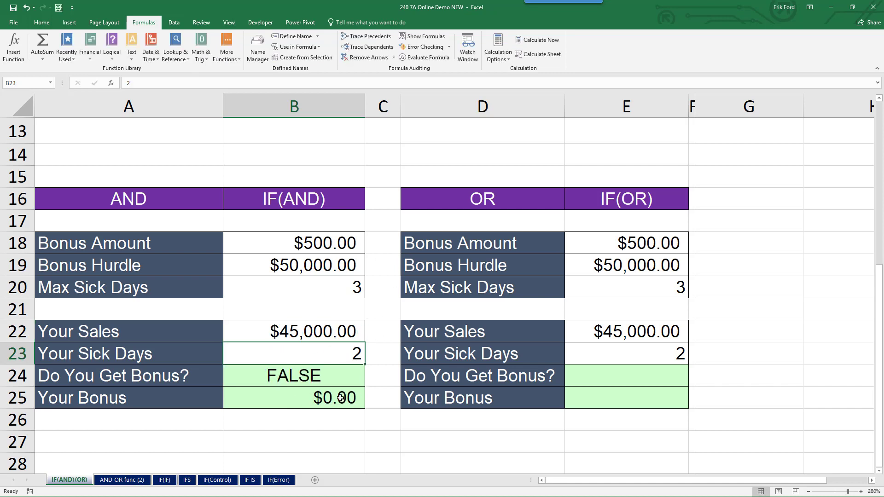
# Restore Your Sales in B22 to 65000
pyautogui.doubleClick(297, 332)
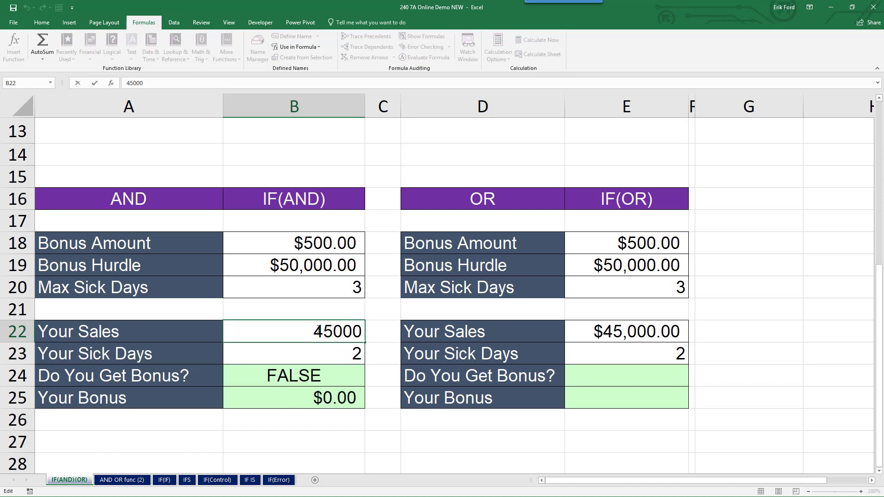
pyautogui.click(325, 328)
pyautogui.press('BackSpace')
pyautogui.write('6')
pyautogui.press('Return')
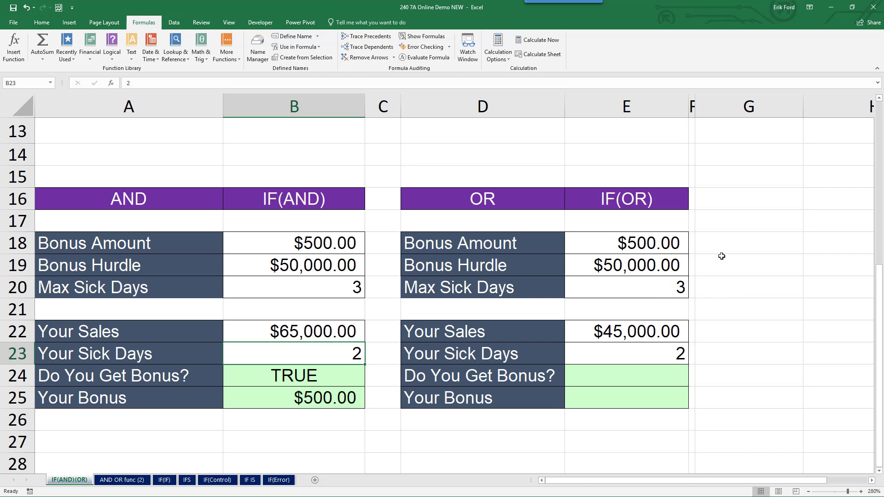
# Enter =OR(E22>E19,E23<E20) in E24 to test whether sales beat the hurdle or sick days stay under the maximum
pyautogui.click(612, 375)
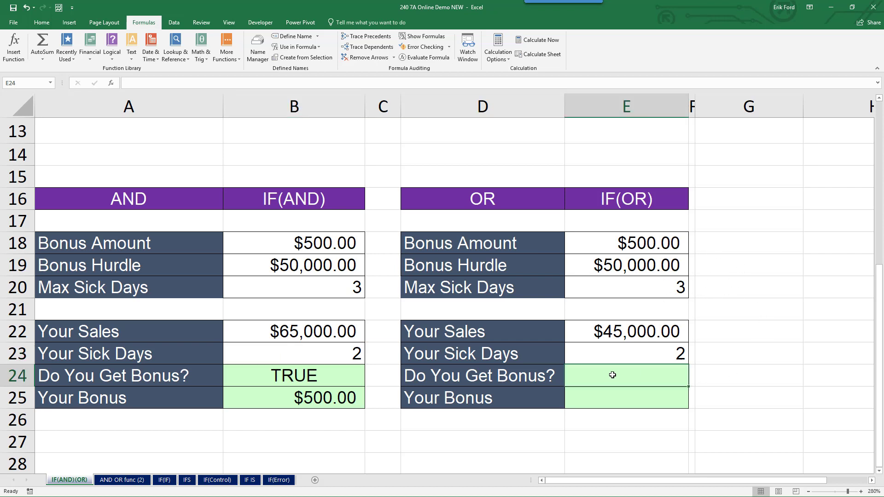
pyautogui.write('=')
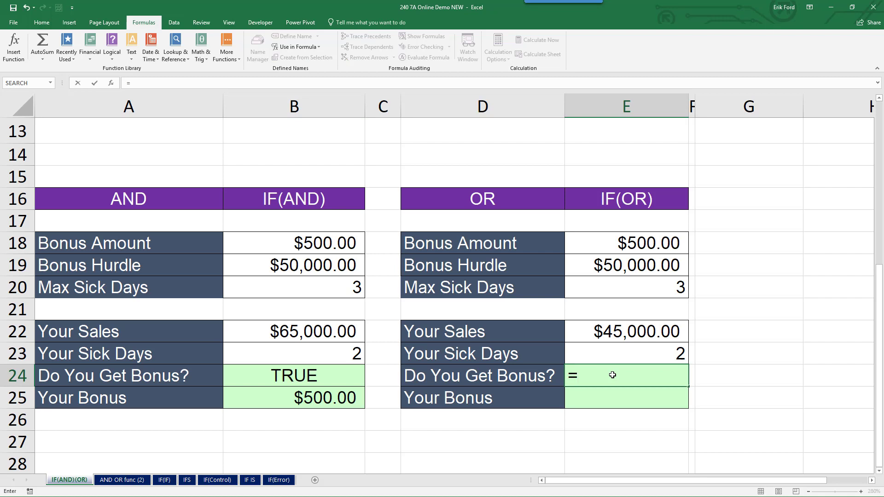
pyautogui.write('or')
pyautogui.press('Tab')
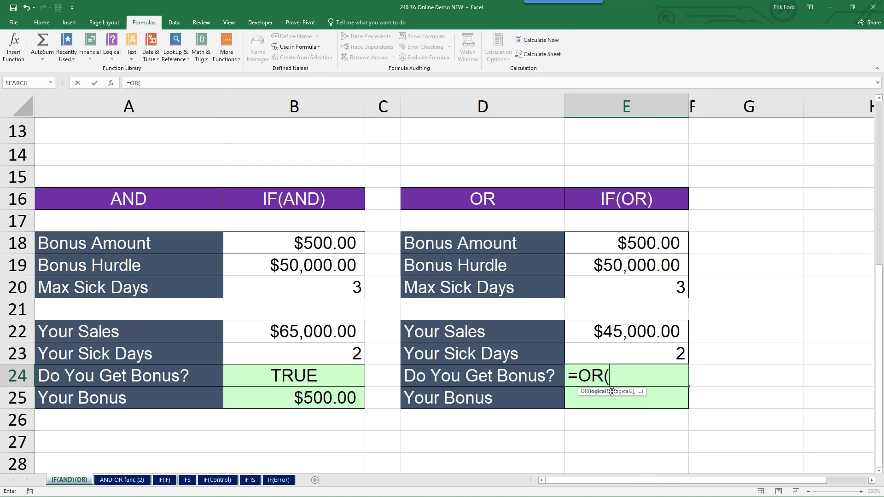
pyautogui.click(627, 327)
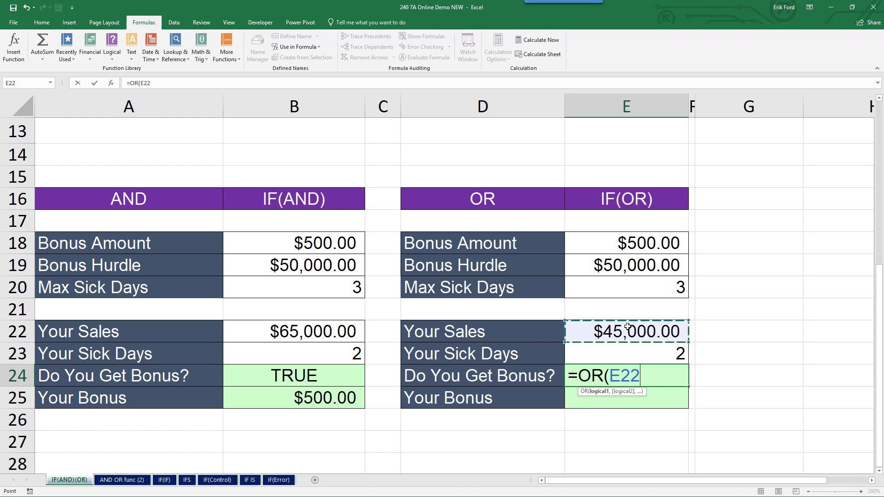
pyautogui.write('>')
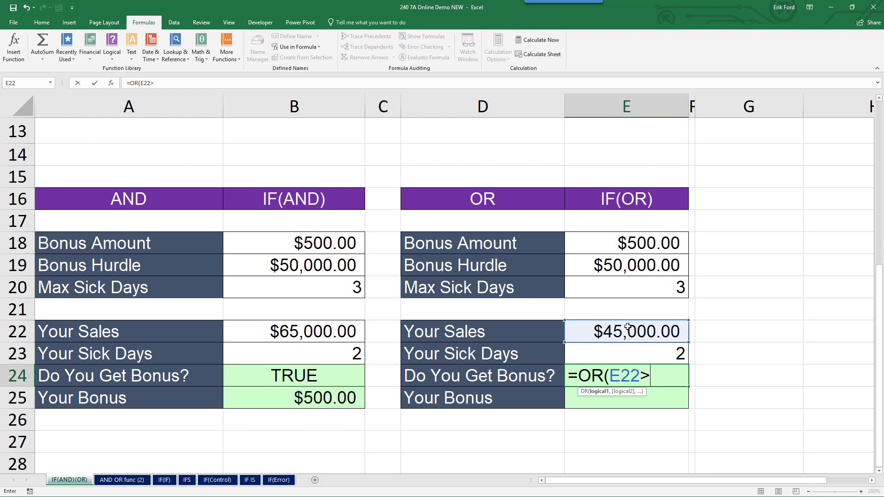
pyautogui.click(622, 265)
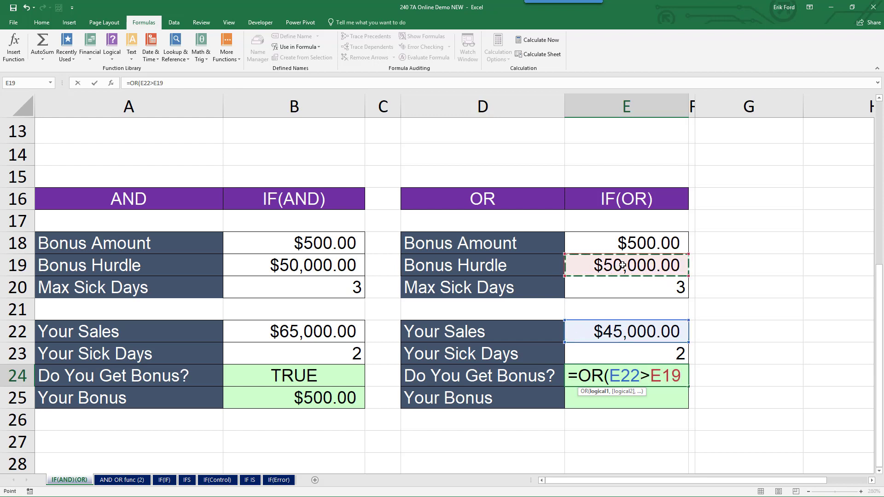
pyautogui.write(',')
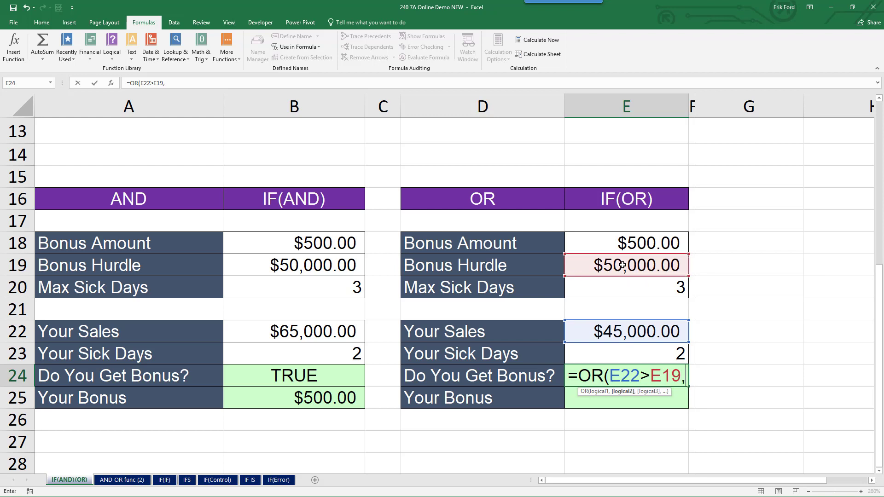
pyautogui.click(676, 353)
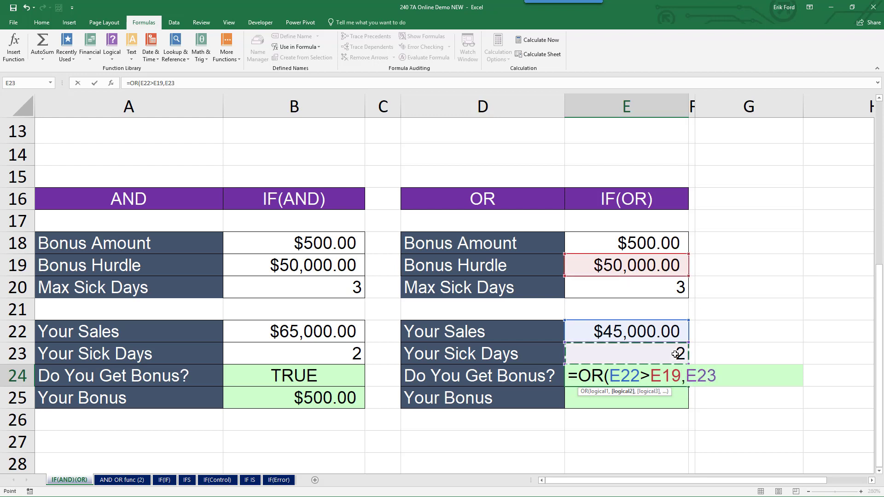
pyautogui.write('<')
pyautogui.click(674, 293)
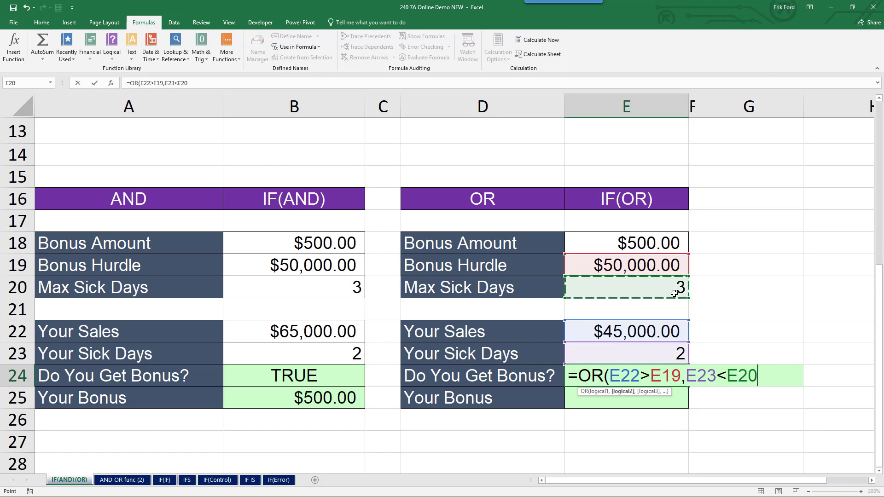
pyautogui.write(')')
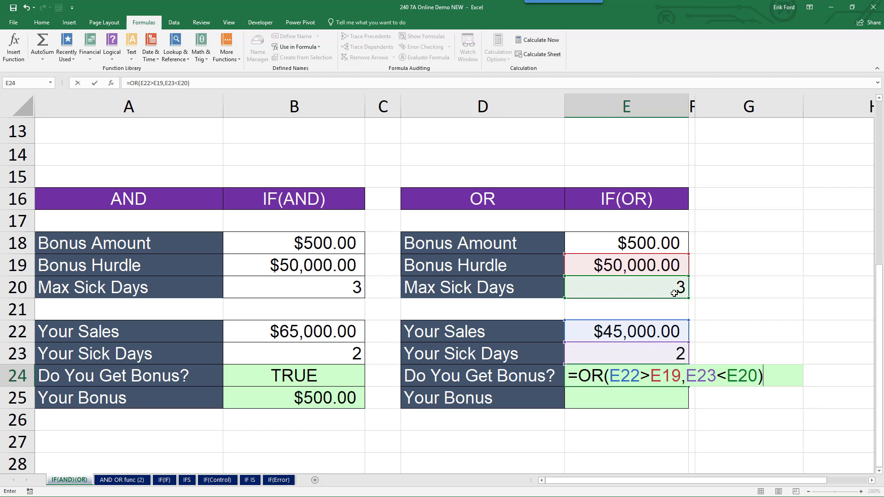
pyautogui.hotkey('ctrl', 'Return')
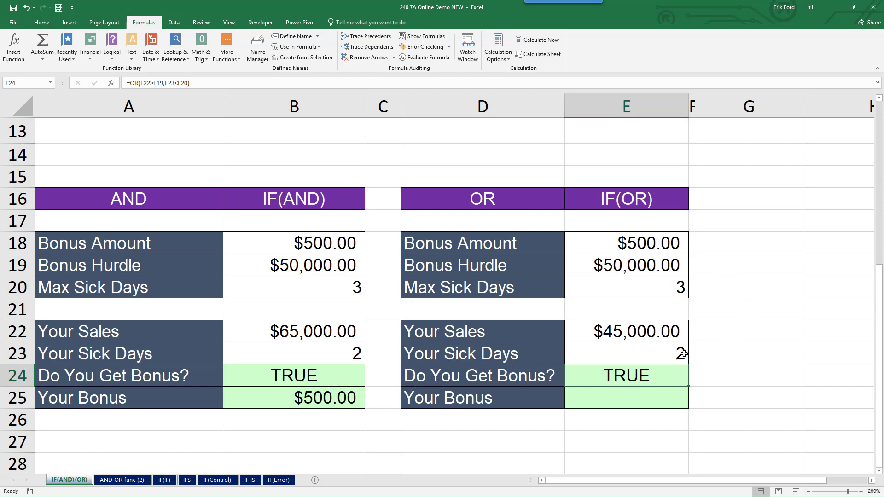
# Step through the OR formula in E24 with Evaluate Formula until its final result, and close the evaluation
pyautogui.doubleClick(626, 377)
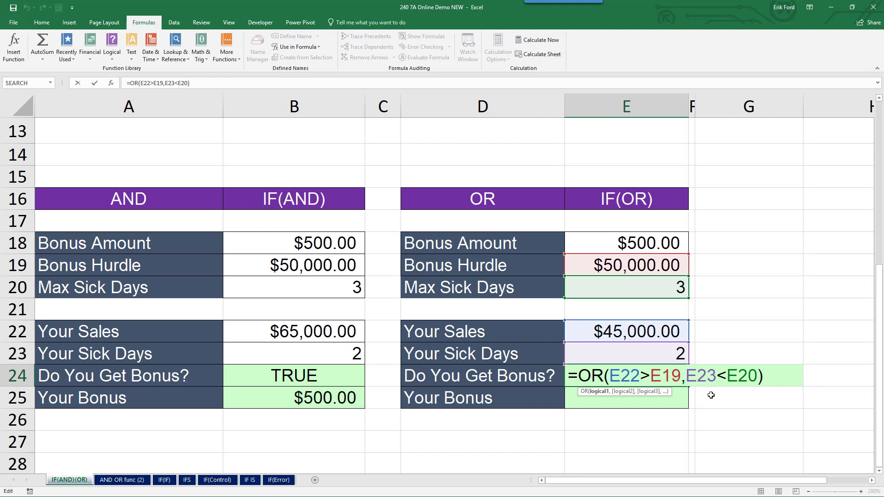
pyautogui.press('Escape')
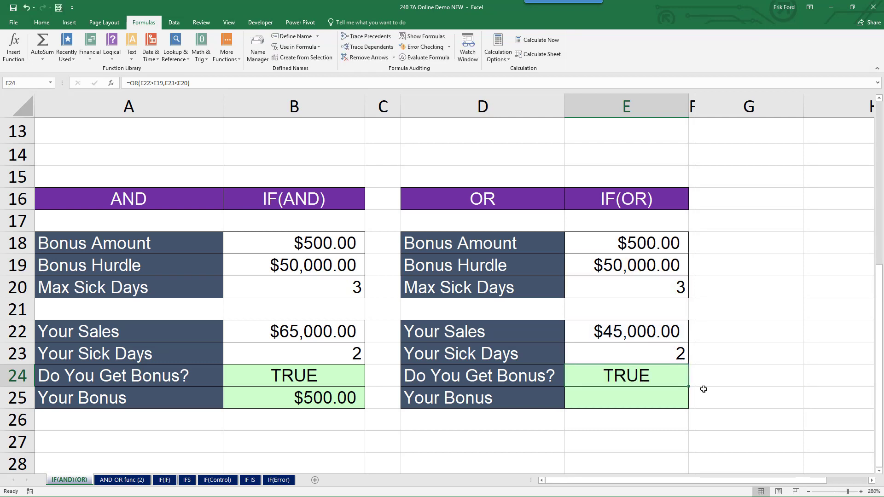
pyautogui.click(430, 61)
pyautogui.moveTo(544, 239); pyautogui.dragTo(538, 238)
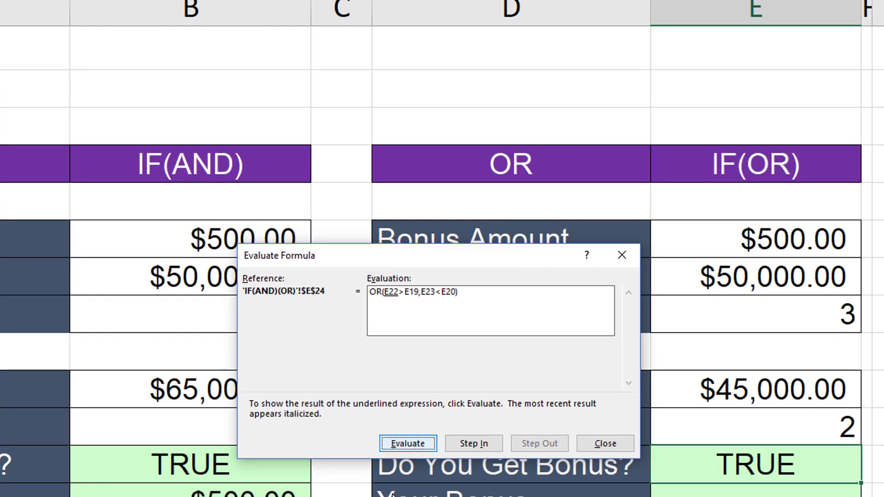
pyautogui.click(403, 444)
pyautogui.click(404, 444)
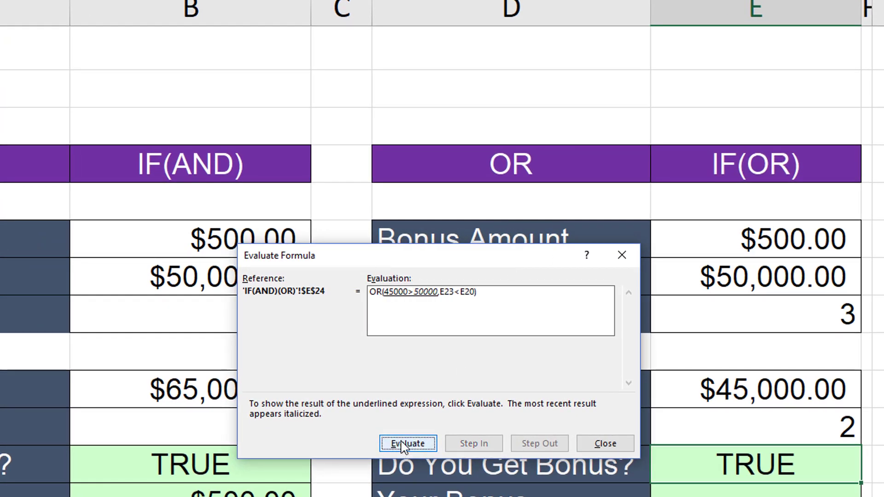
pyautogui.click(404, 444)
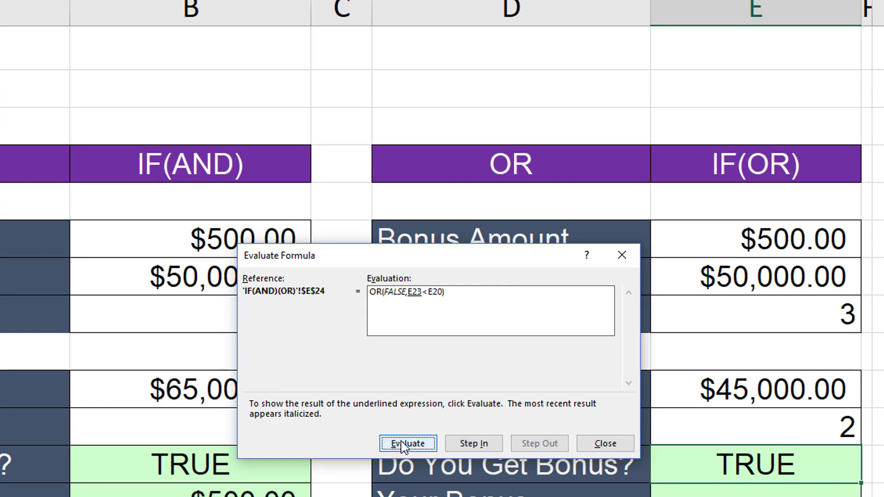
pyautogui.click(403, 444)
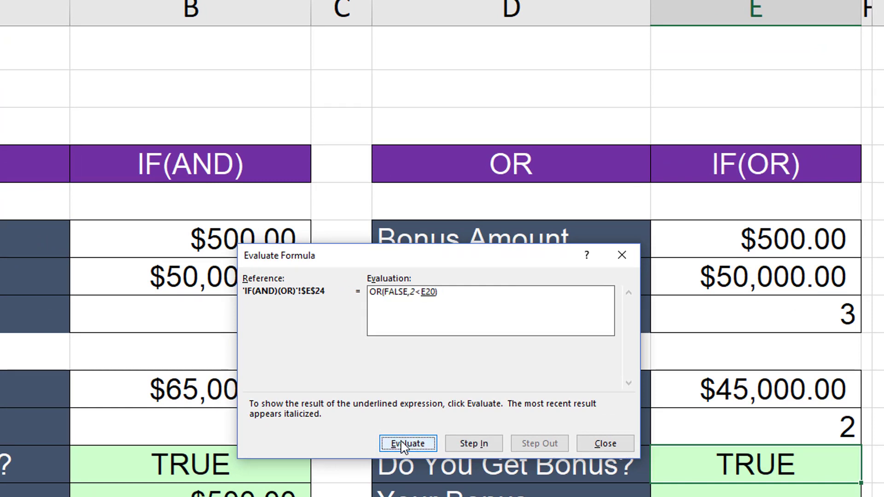
pyautogui.click(403, 444)
pyautogui.click(403, 444)
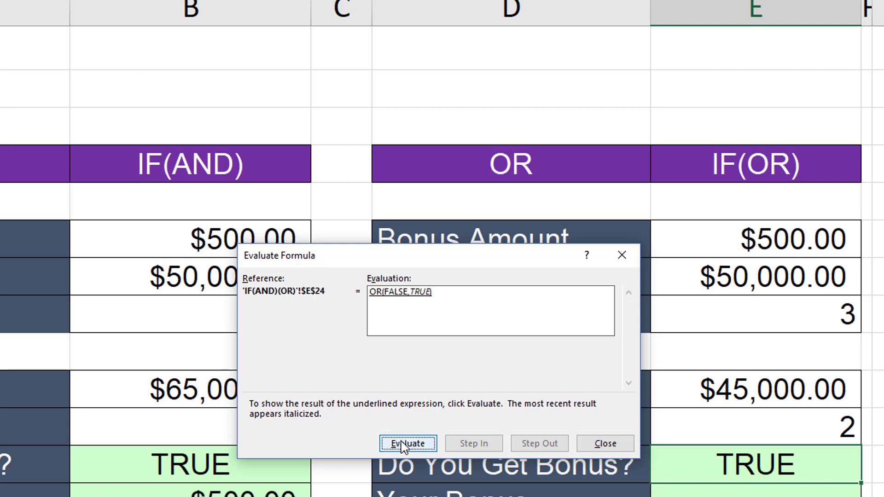
pyautogui.click(403, 444)
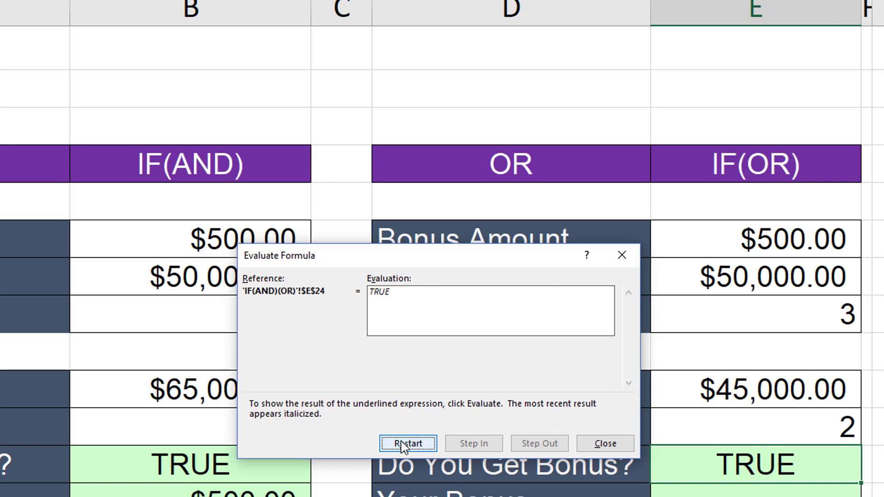
pyautogui.click(605, 443)
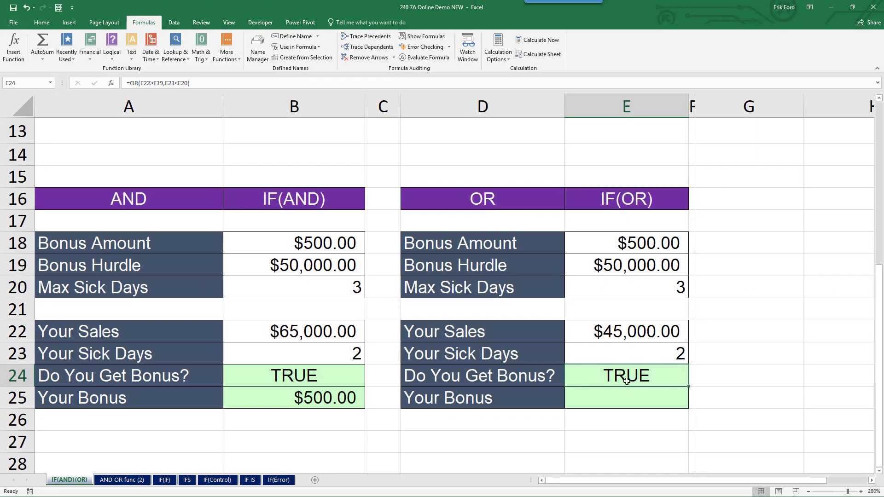
# Reuse the OR test from E24 to enter =IF(OR(E22>E19,E23<E20),E18,0) in Your Bonus cell E25
pyautogui.doubleClick(626, 380)
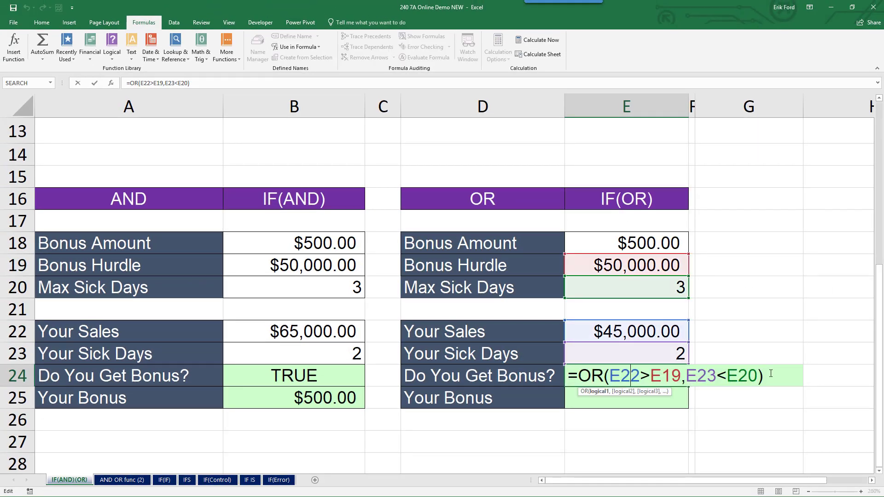
pyautogui.moveTo(770, 373); pyautogui.dragTo(580, 375)
pyautogui.press('Return')
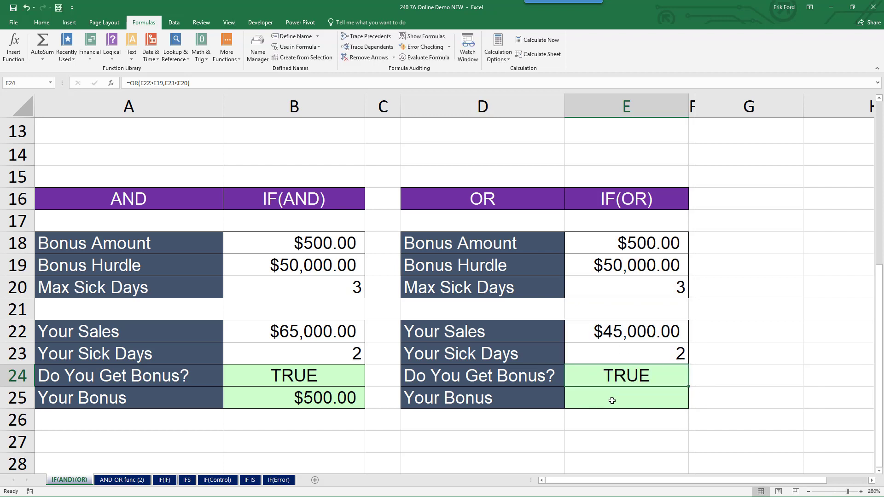
pyautogui.write('=IF(')
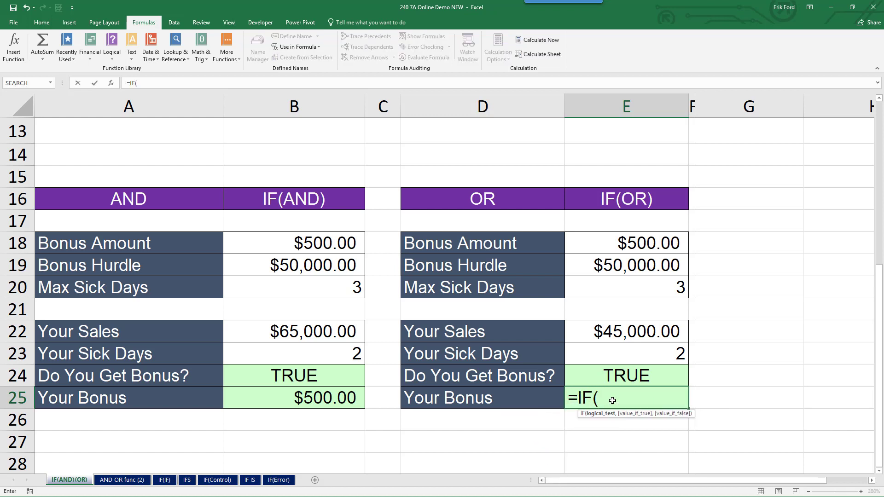
pyautogui.write('OR(E22>E19,E23<E20)')
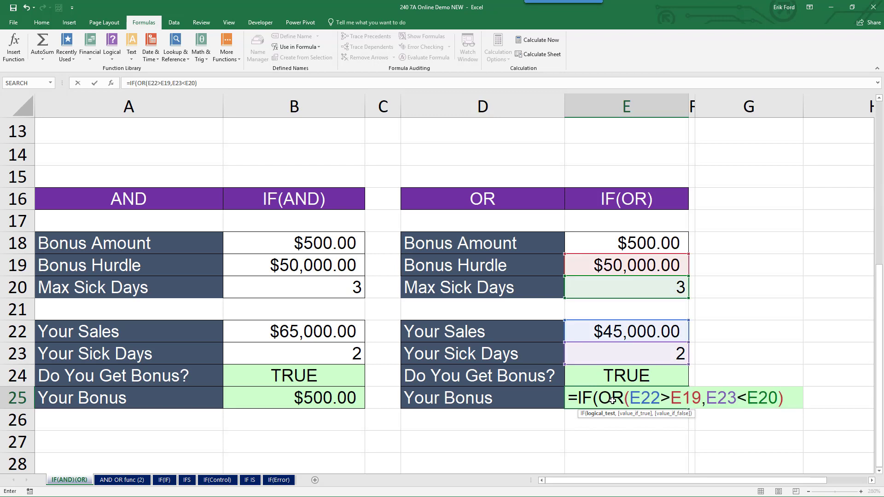
pyautogui.write(',')
pyautogui.click(653, 242)
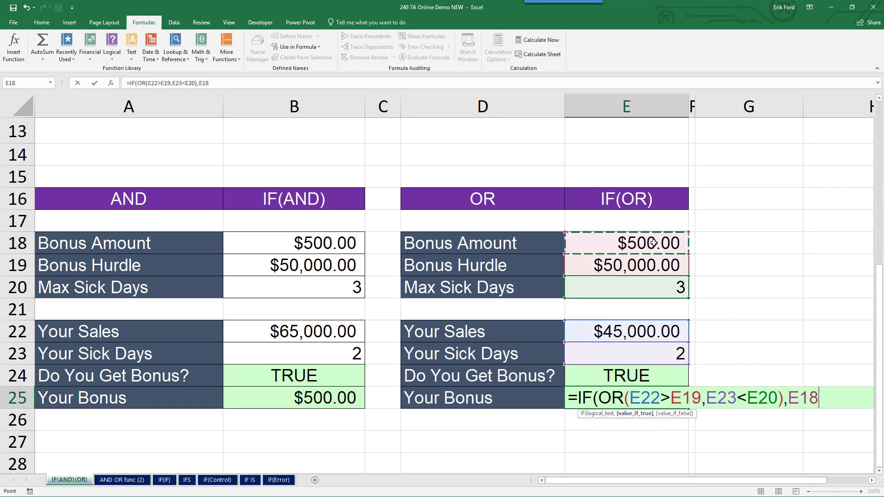
pyautogui.write(',')
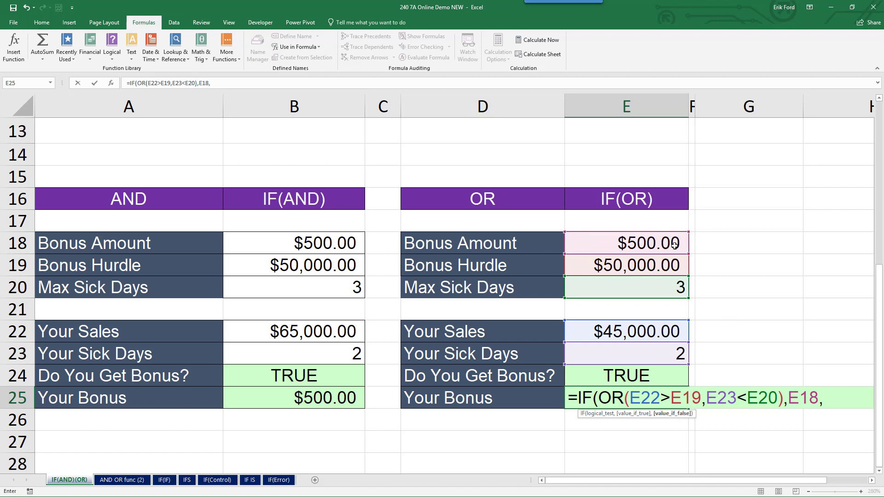
pyautogui.write('0)')
pyautogui.hotkey('ctrl', 'Return')
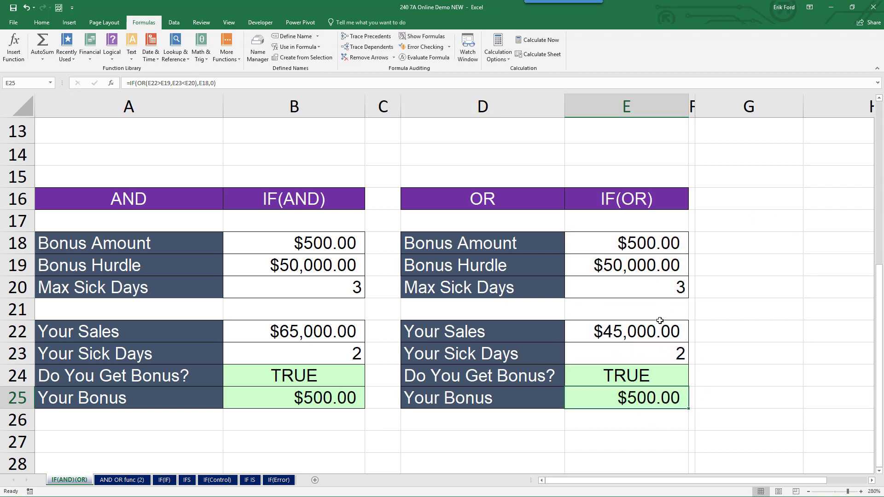
# Set Your Sick Days in E23 to 4 to test the OR bonus formulas with neither condition met
pyautogui.click(672, 355)
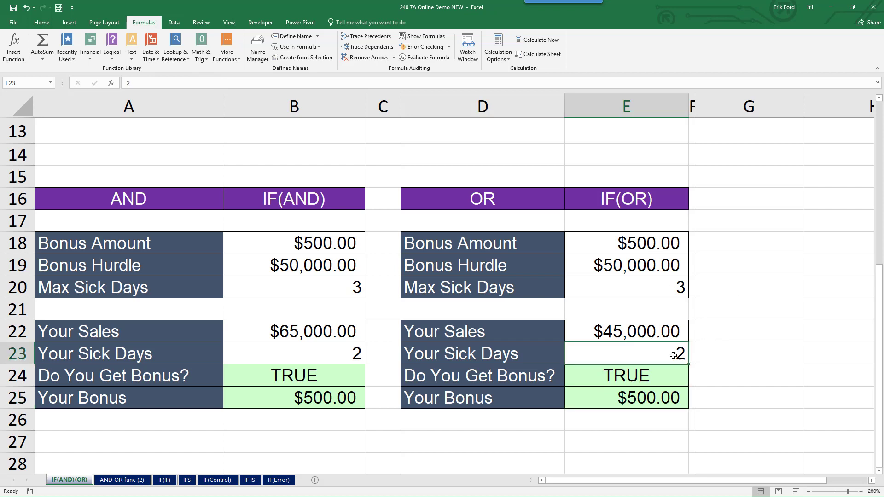
pyautogui.write('4')
pyautogui.press('Return')
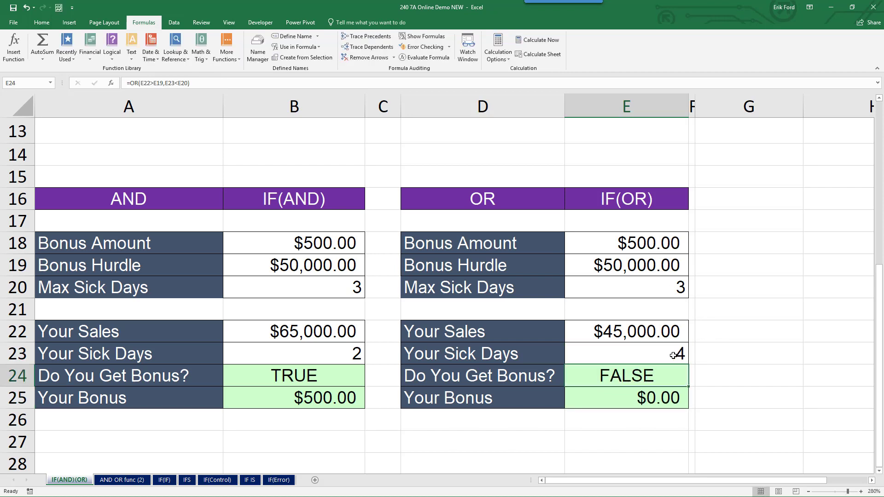